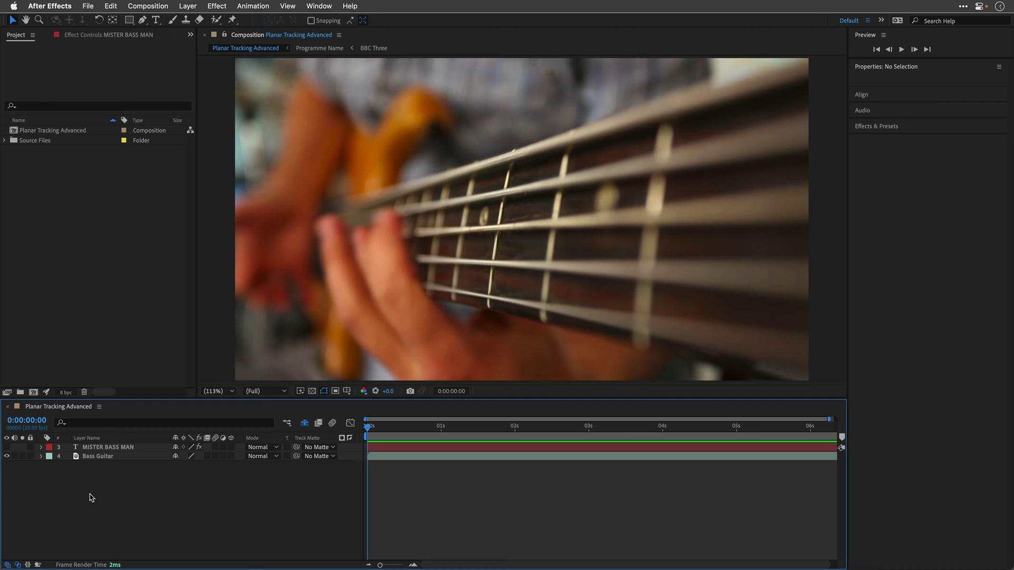
# Play through the bass guitar footage and return to the first frame
pyautogui.press('space')
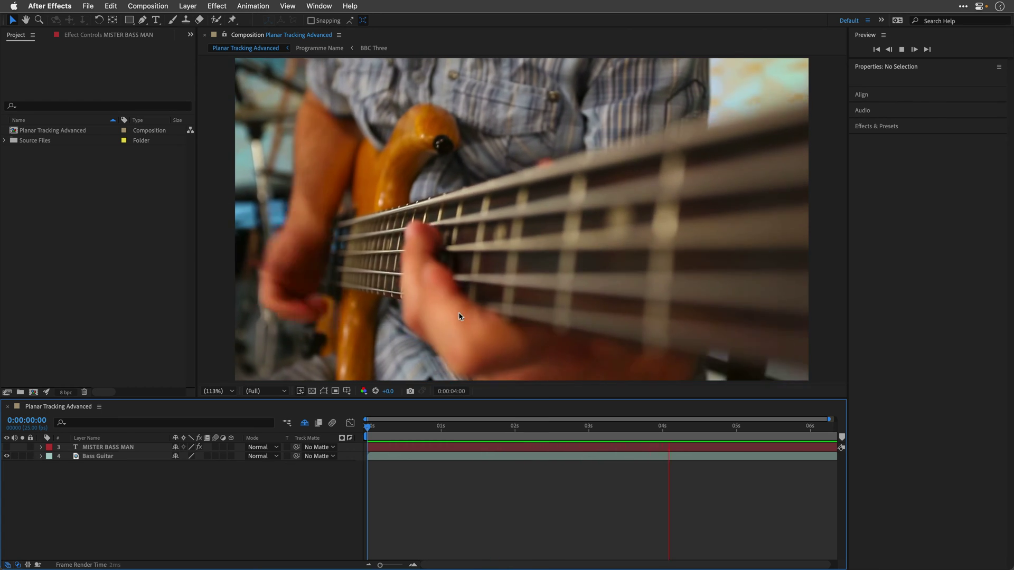
pyautogui.press('space')
pyautogui.click(376, 428)
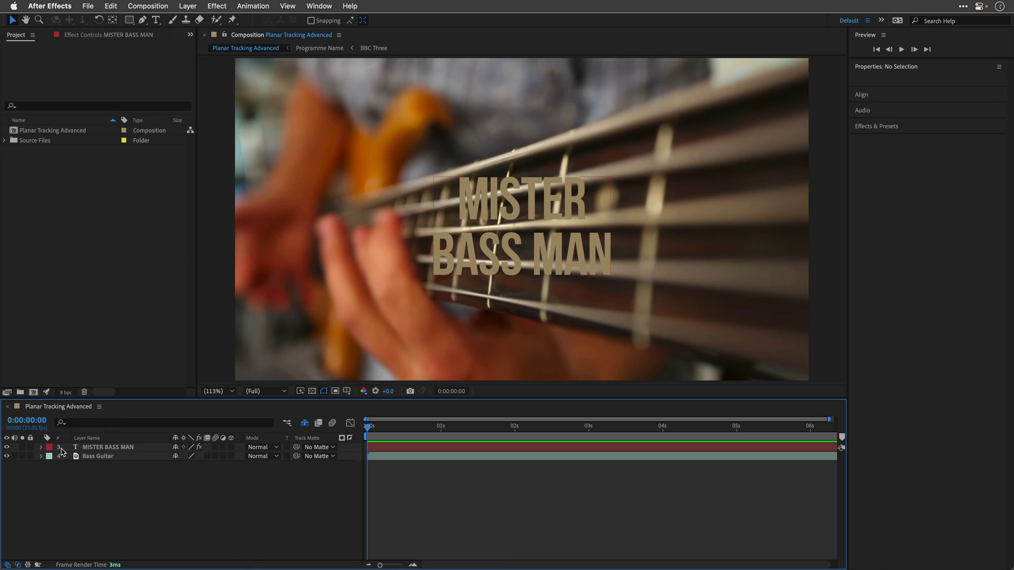
# Set the blending mode of the MISTER BASS MAN text layer to Add
pyautogui.click(87, 449)
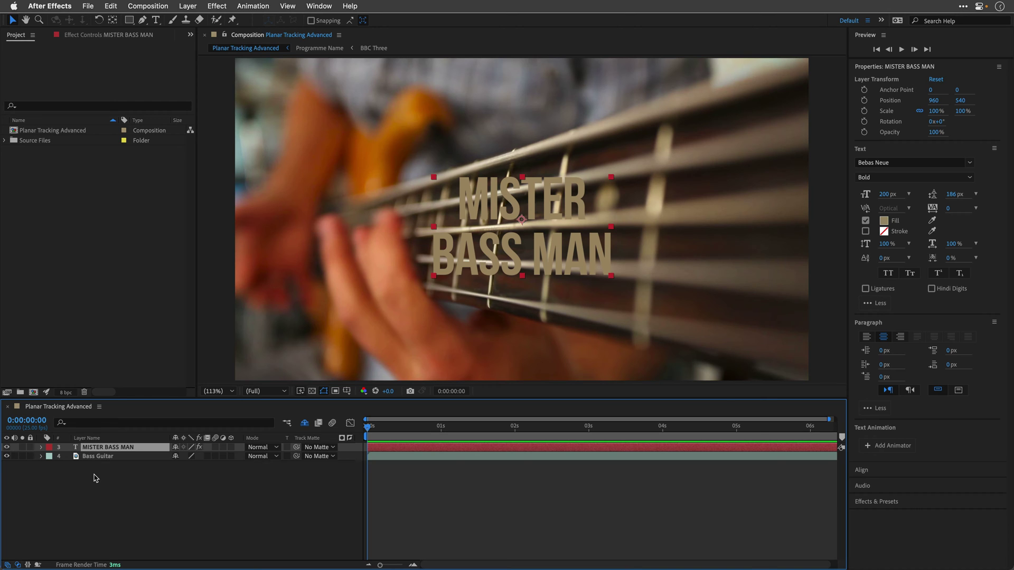
pyautogui.click(263, 450)
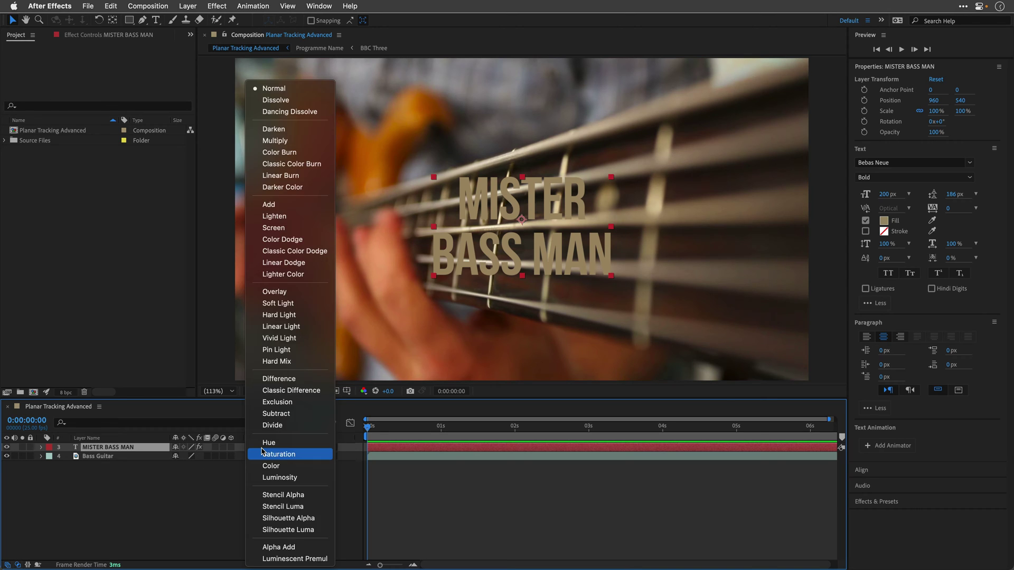
pyautogui.click(283, 205)
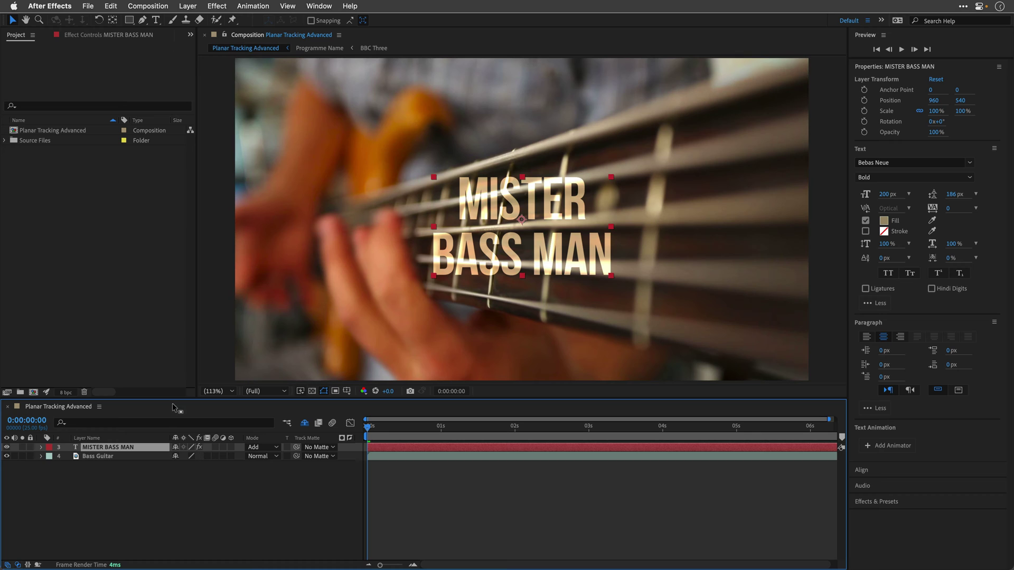
# Show the effect controls of the MISTER BASS MAN layer and fit the layer to the composition size
pyautogui.click(98, 36)
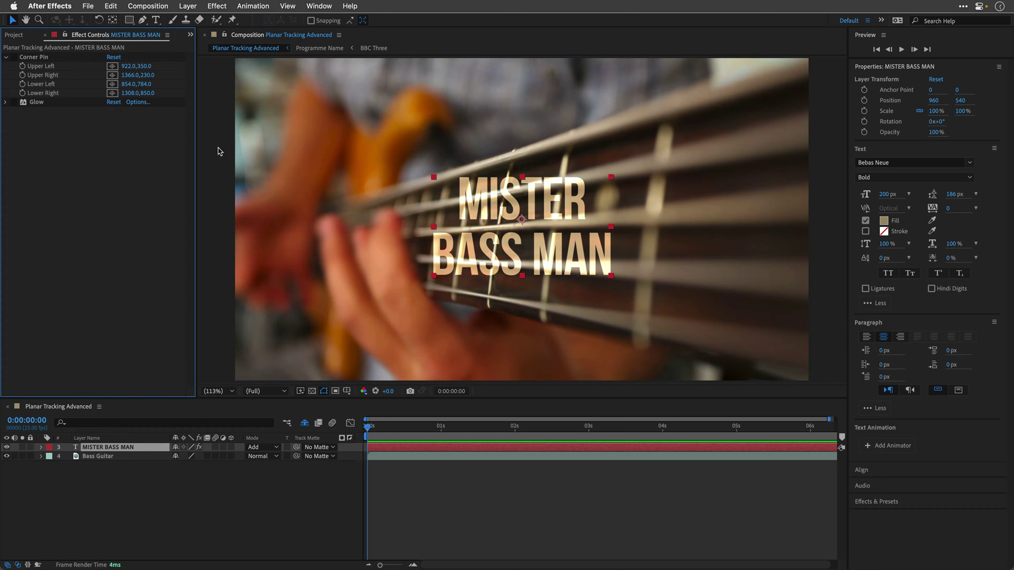
pyautogui.click(185, 6)
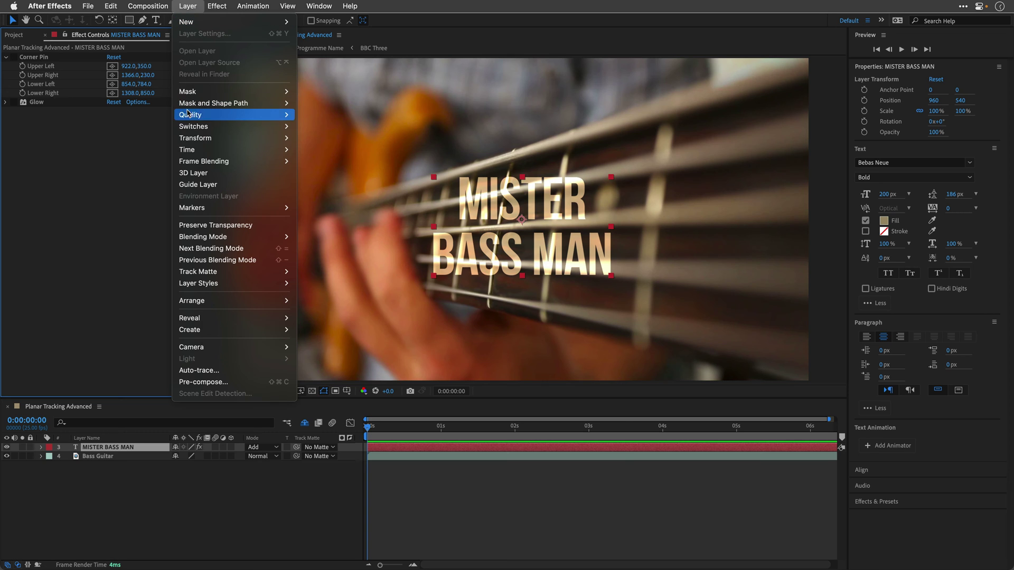
pyautogui.moveTo(191, 139)
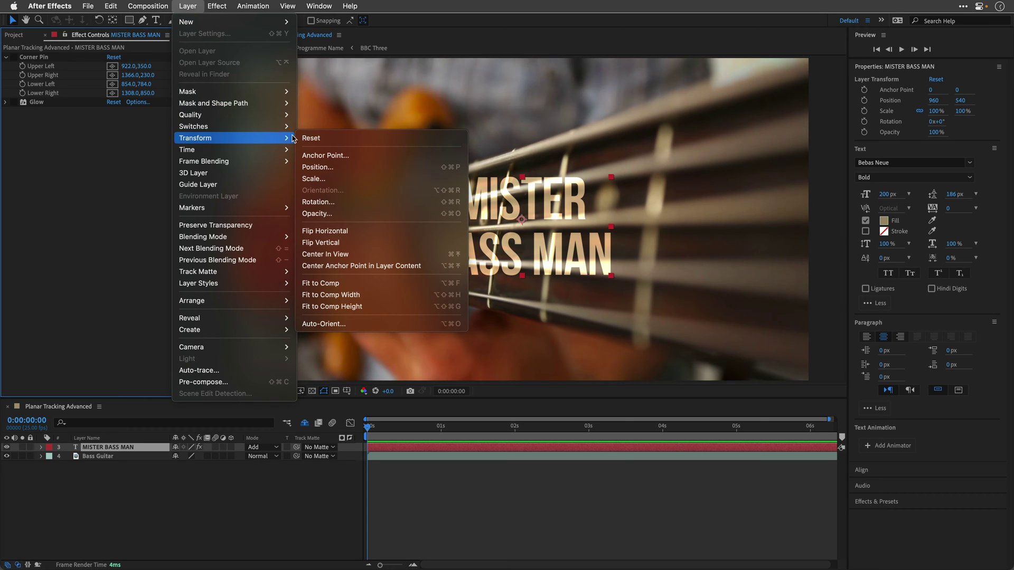
pyautogui.click(357, 287)
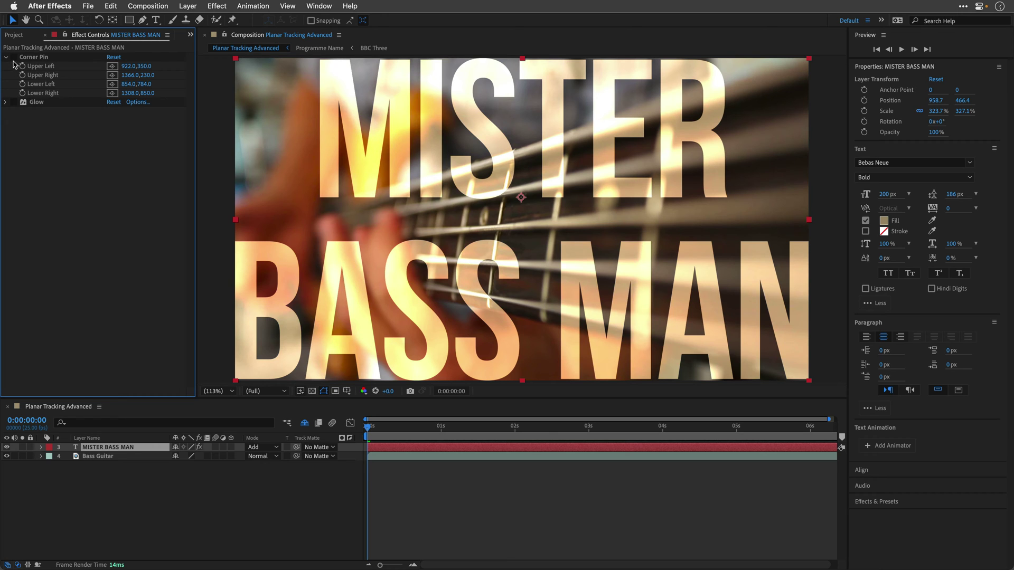
# Enable the Corner Pin and Glow effects on the MISTER BASS MAN layer and preview the composition
pyautogui.click(14, 57)
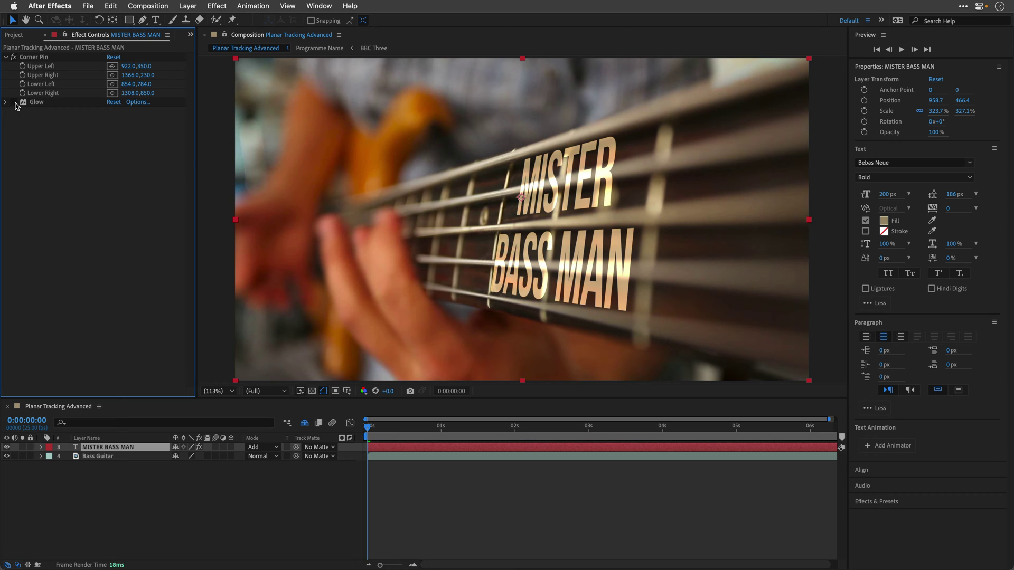
pyautogui.click(13, 103)
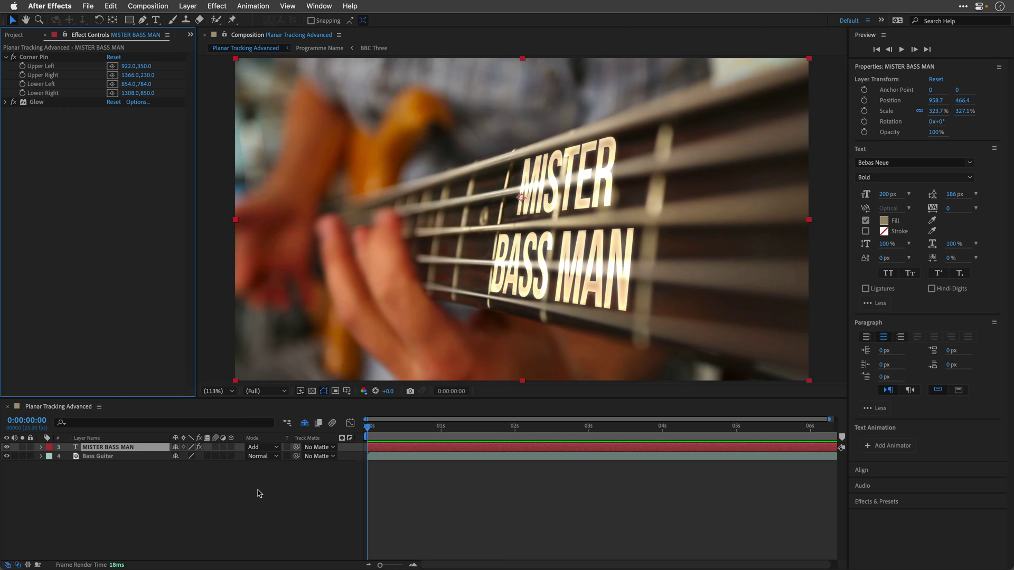
pyautogui.click(293, 491)
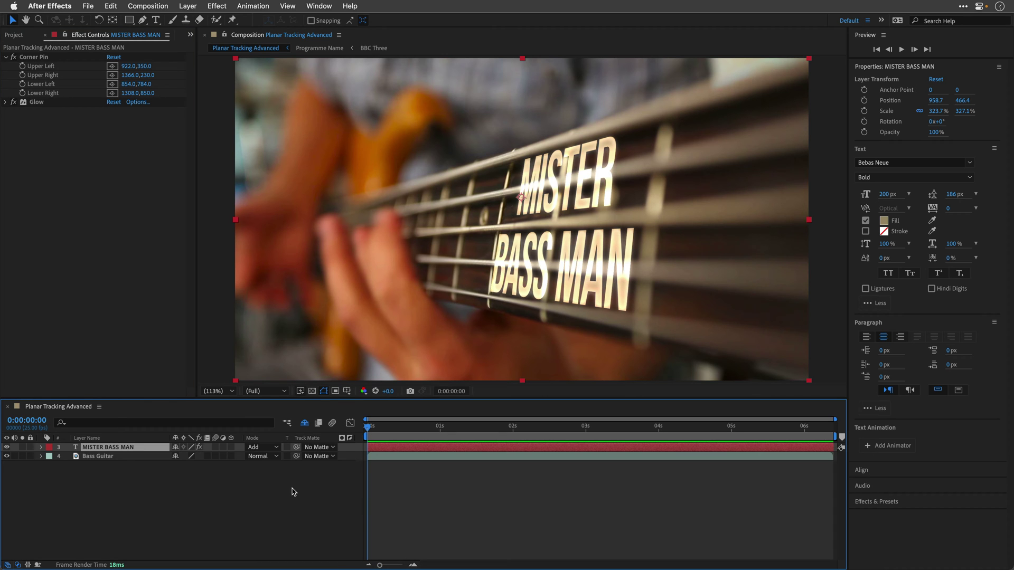
pyautogui.press('space')
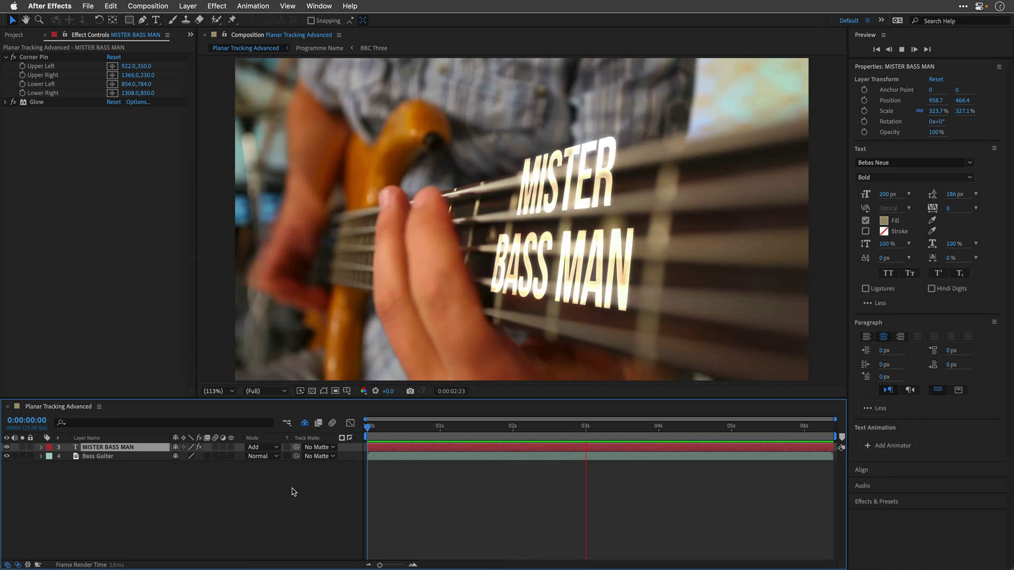
pyautogui.press('space')
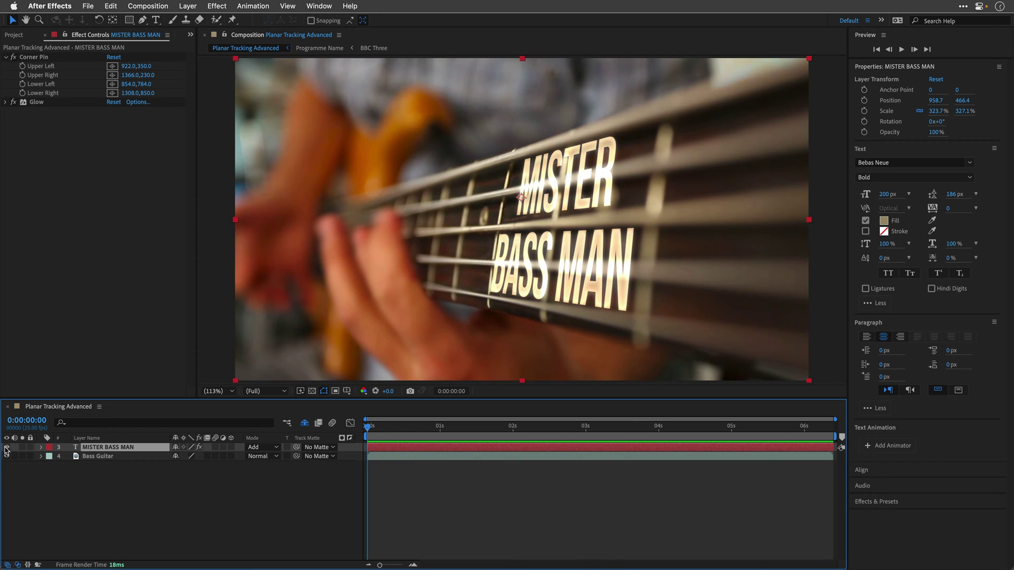
# Hide the MISTER BASS MAN layer and apply the Boris FX Mocha Pro effect to the Bass Guitar layer
pyautogui.click(7, 447)
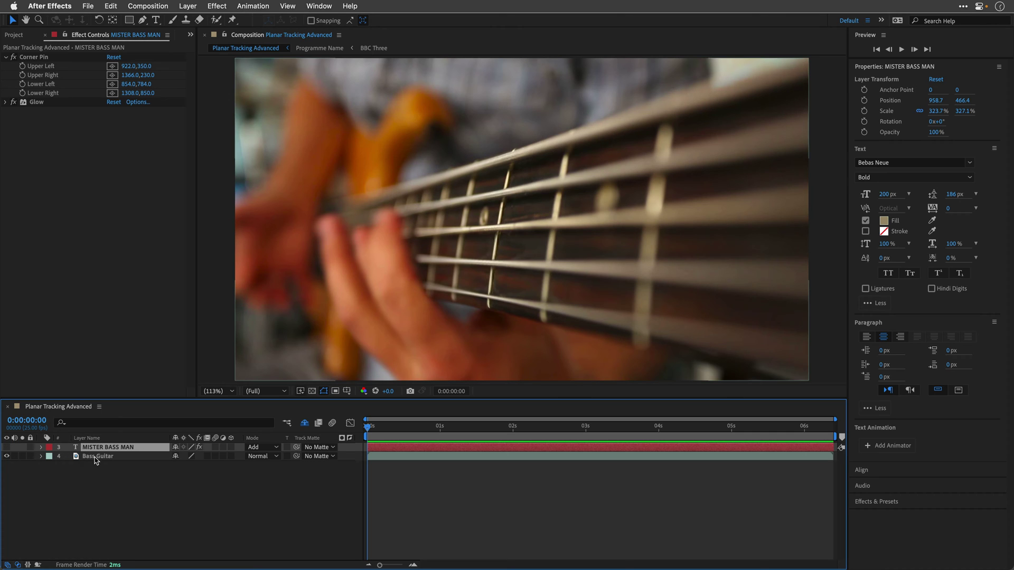
pyautogui.click(98, 458)
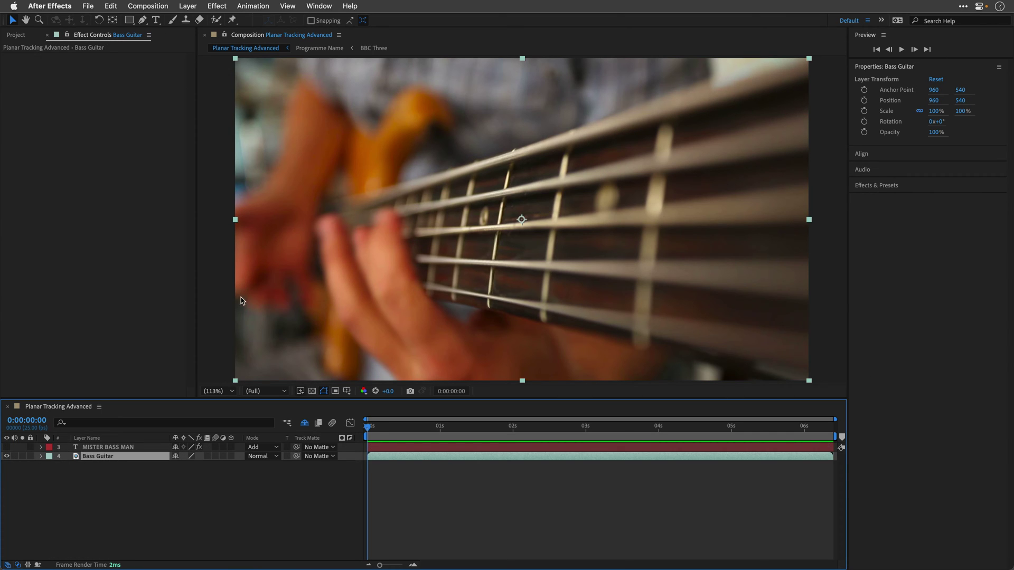
pyautogui.click(219, 5)
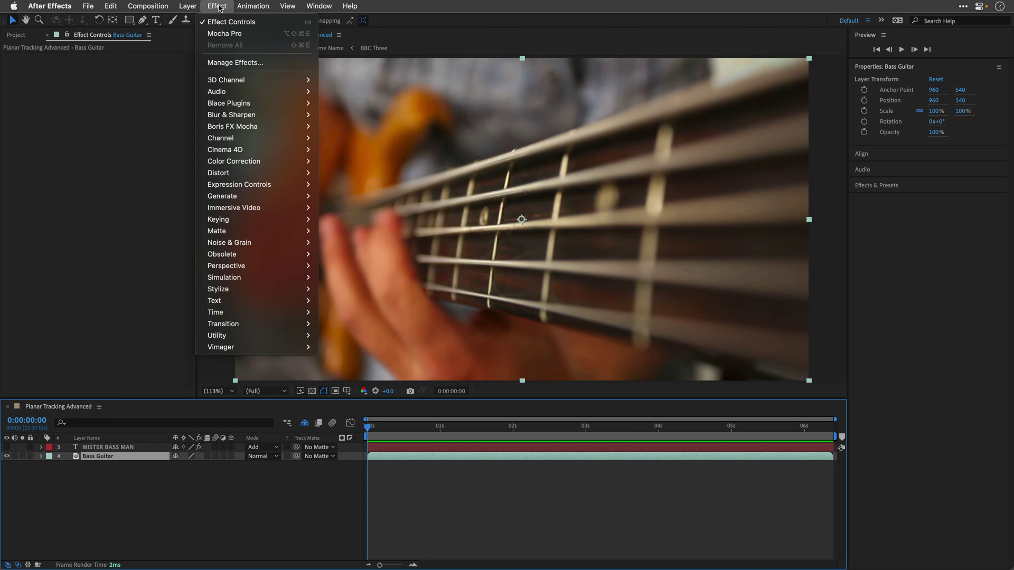
pyautogui.moveTo(229, 128)
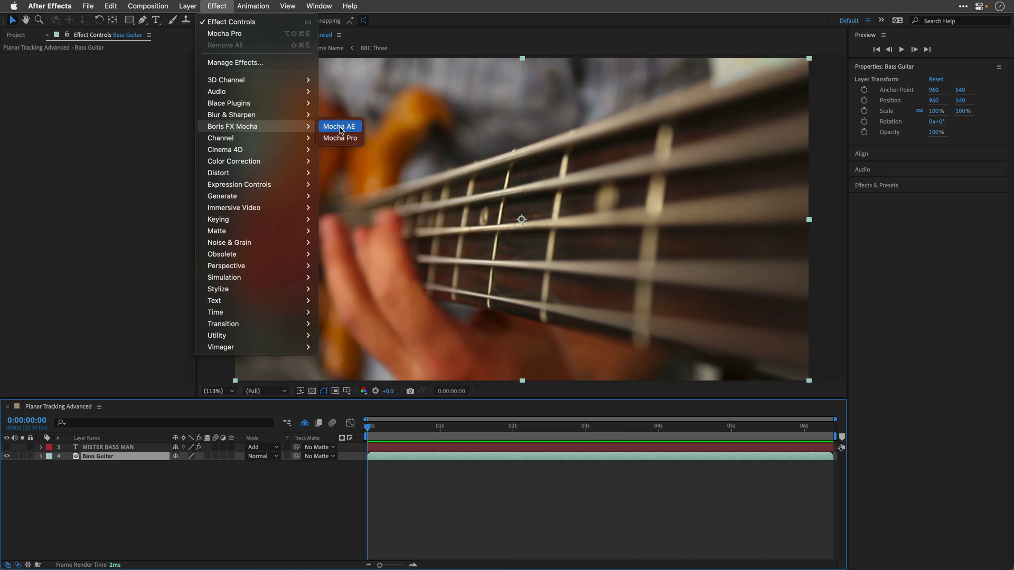
pyautogui.click(339, 138)
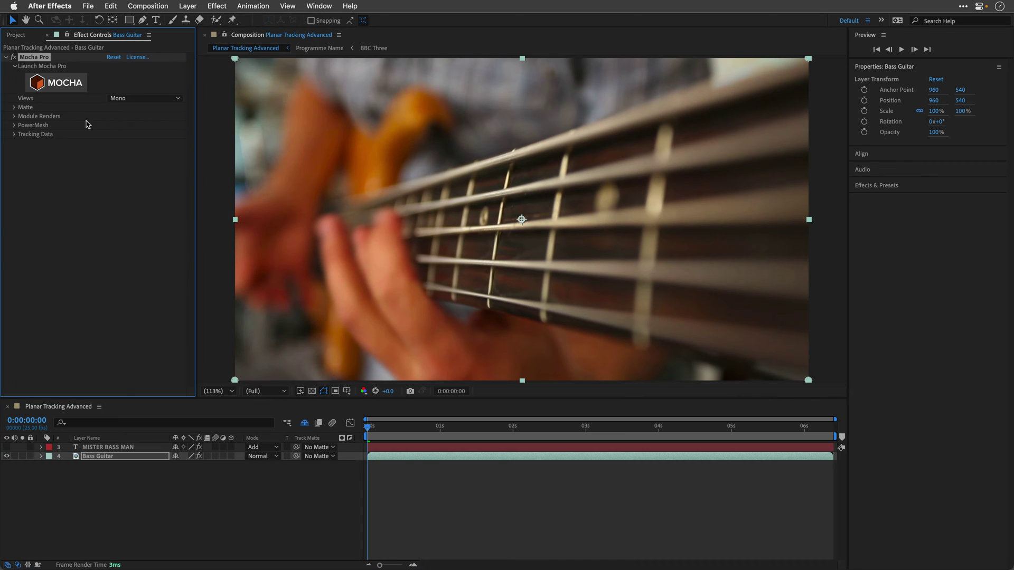
# Launch Mocha Pro from the effect and draw a rectangular X-spline over the frets beyond the player's fingers
pyautogui.click(47, 87)
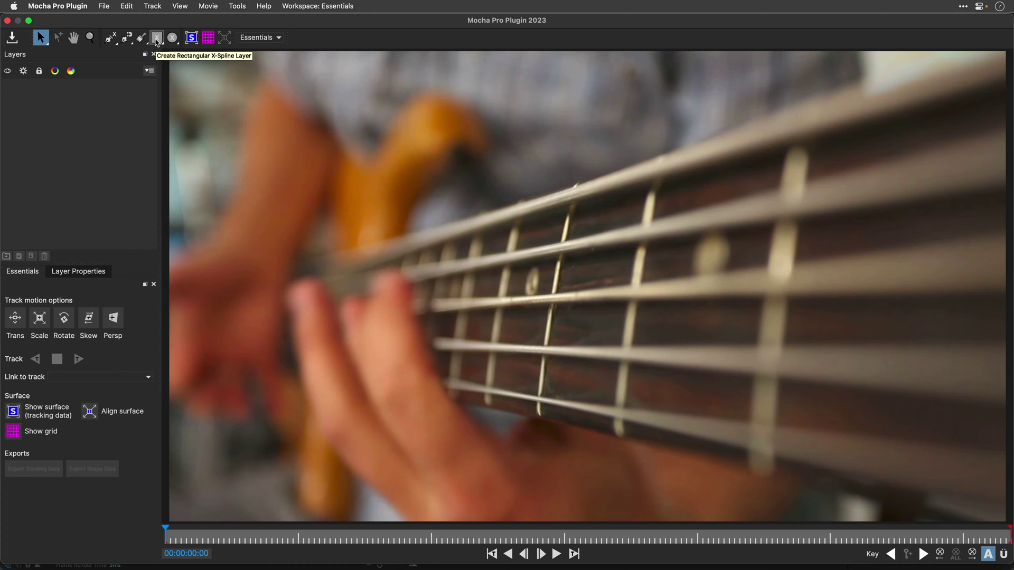
pyautogui.click(157, 39)
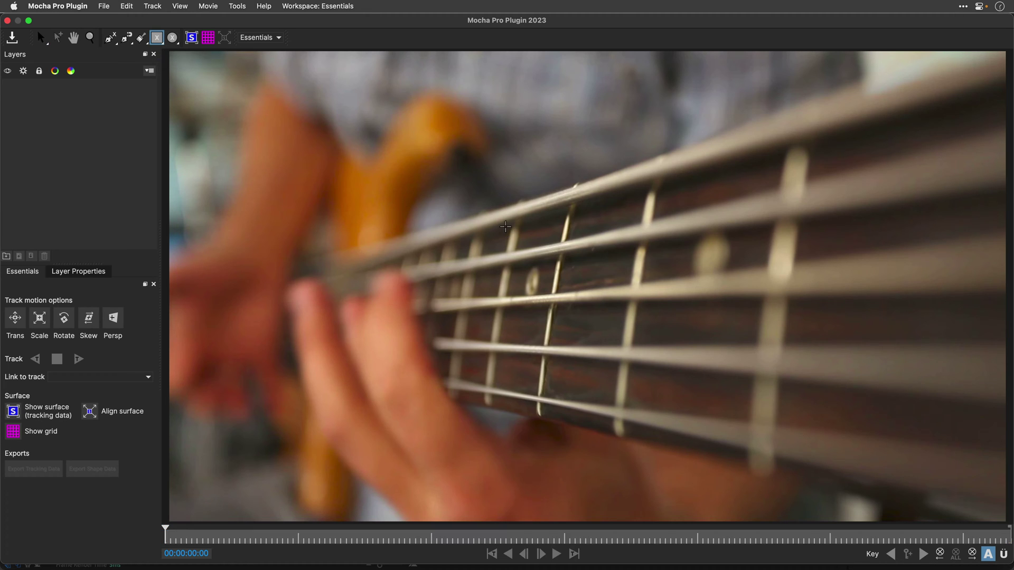
pyautogui.moveTo(514, 214); pyautogui.dragTo(841, 443)
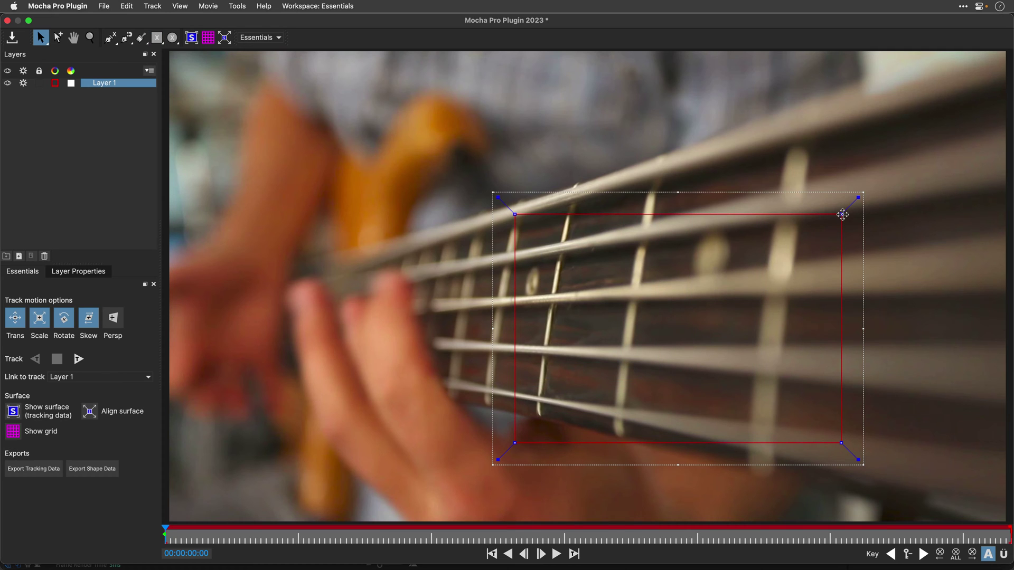
# Reshape the X-spline by moving its corners to match the perspective edges of the fretboard section
pyautogui.moveTo(842, 214); pyautogui.dragTo(806, 124)
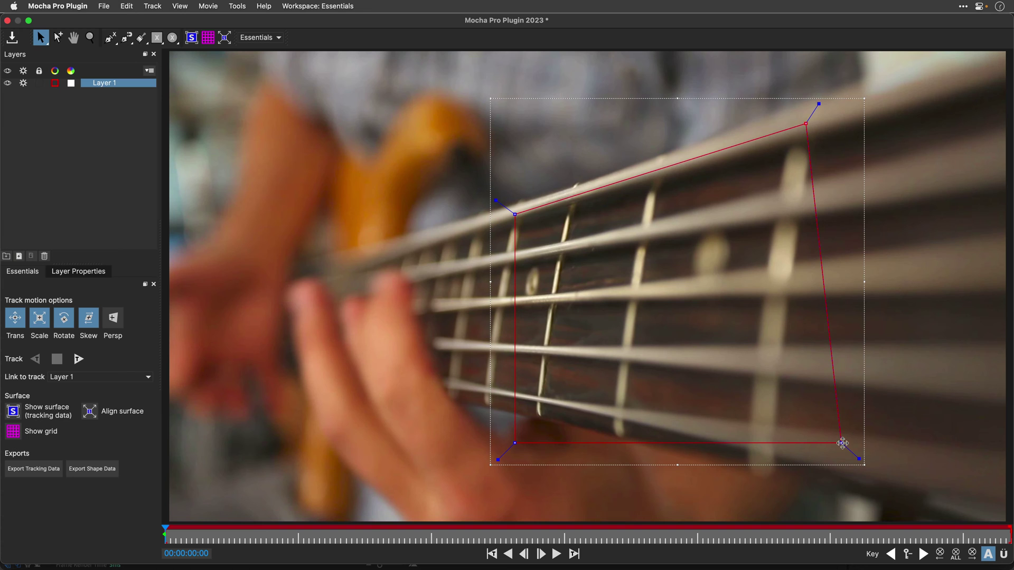
pyautogui.moveTo(842, 443); pyautogui.dragTo(766, 453)
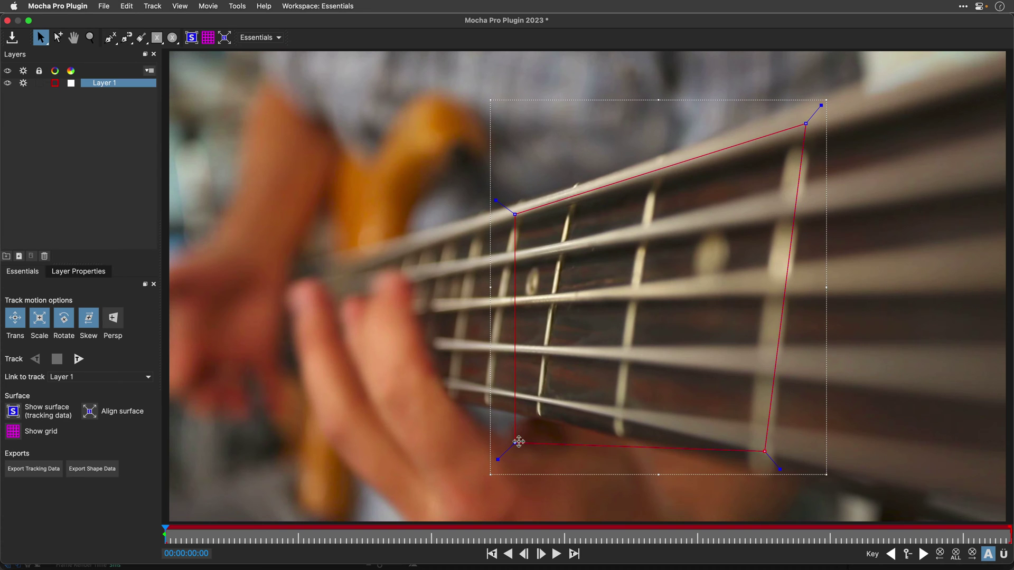
pyautogui.moveTo(515, 443); pyautogui.dragTo(488, 402)
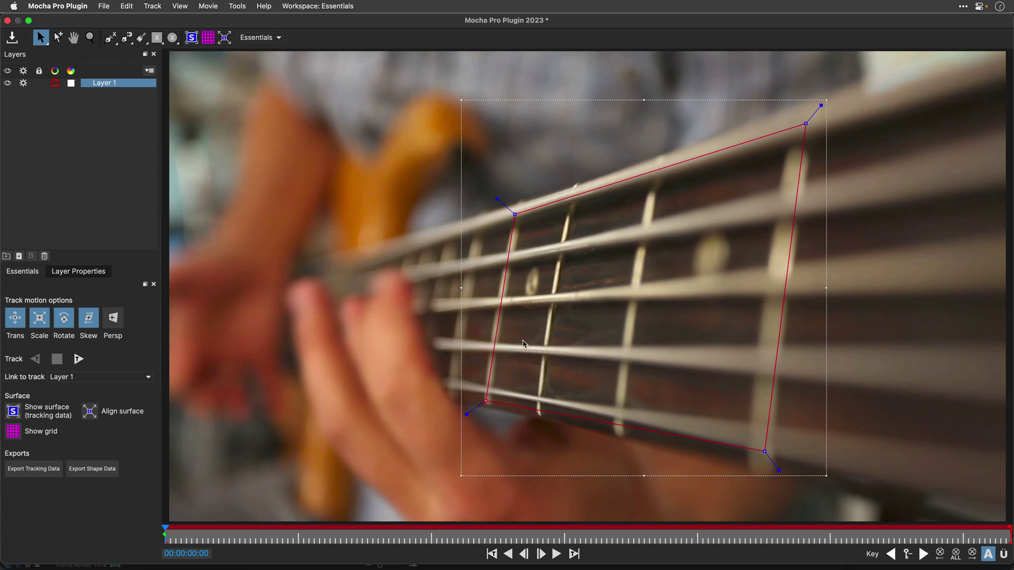
pyautogui.moveTo(515, 214); pyautogui.dragTo(515, 212)
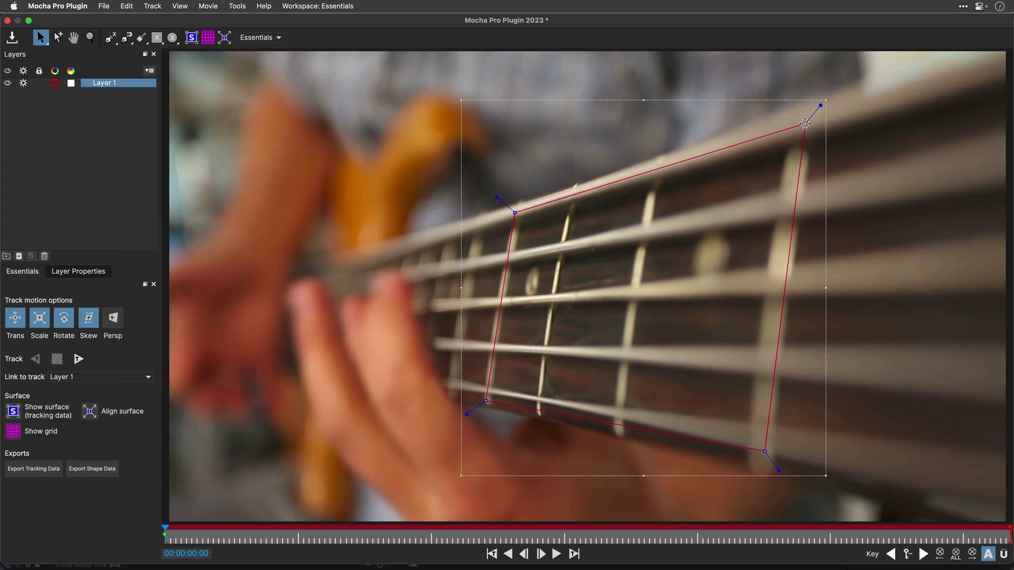
pyautogui.moveTo(803, 124); pyautogui.dragTo(800, 123)
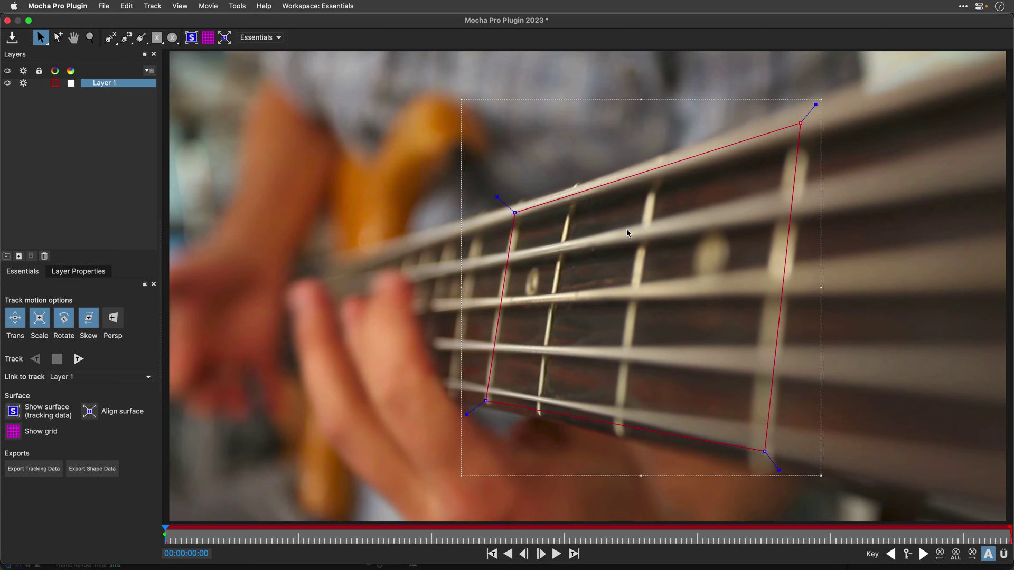
# Add perspective to the track motion options, track Layer 1 forward through the clip and review the track back to the first frame
pyautogui.click(114, 319)
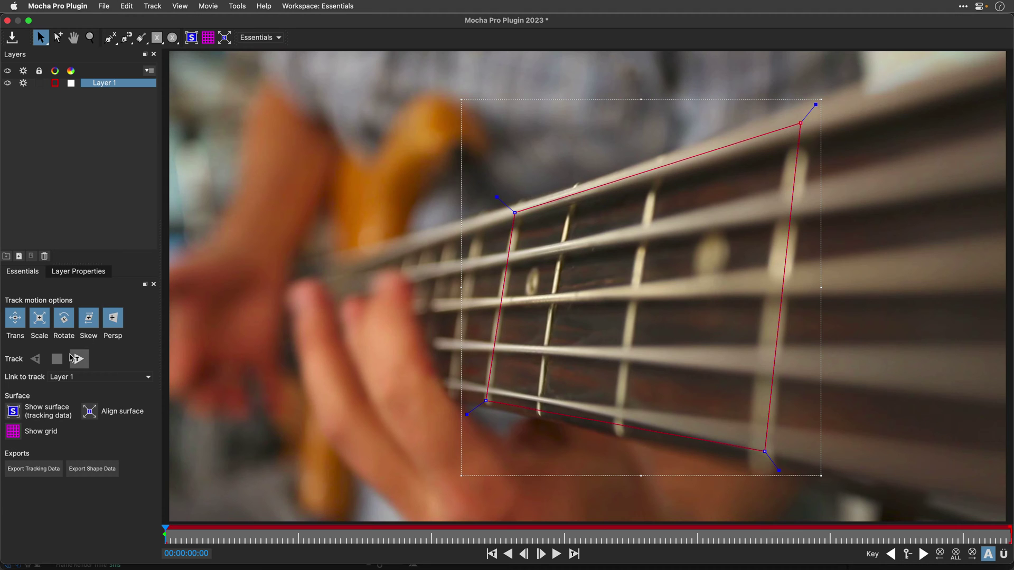
pyautogui.click(79, 359)
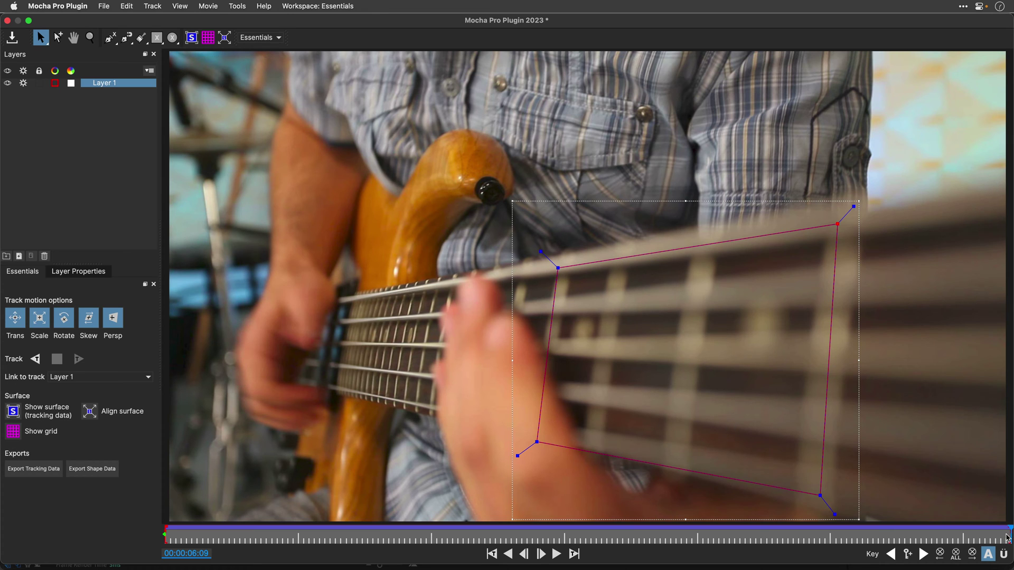
pyautogui.moveTo(1007, 538); pyautogui.dragTo(357, 535)
pyautogui.press('Home')
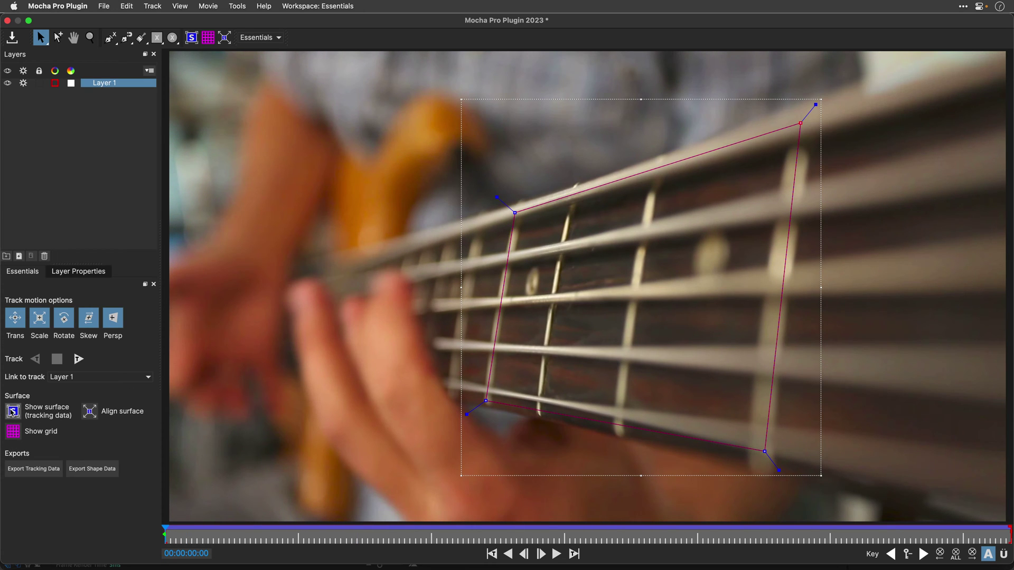
# Show the planar surface and its grid, and align the surface's four corners with the fretboard section inside the spline
pyautogui.click(13, 412)
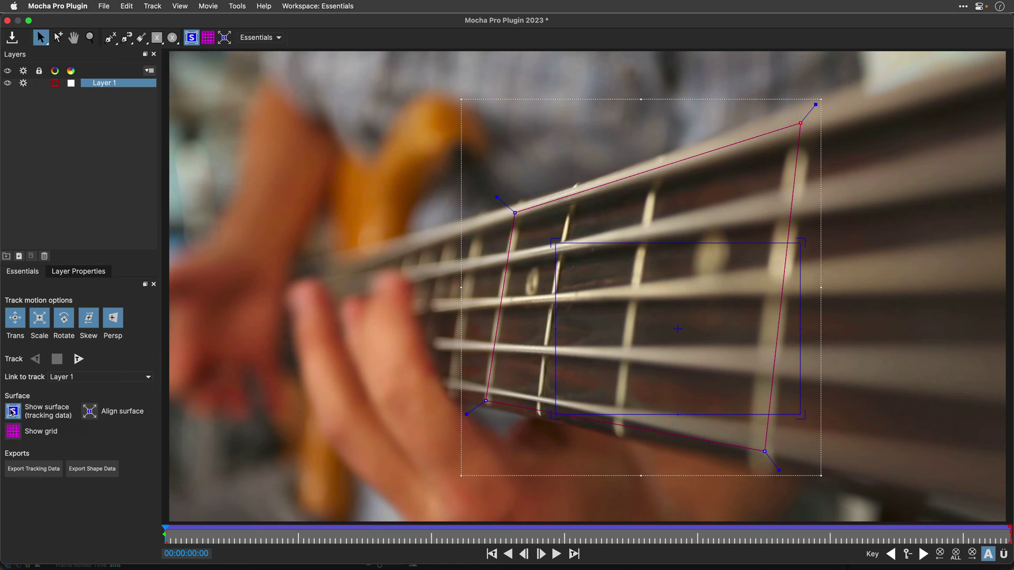
pyautogui.click(13, 432)
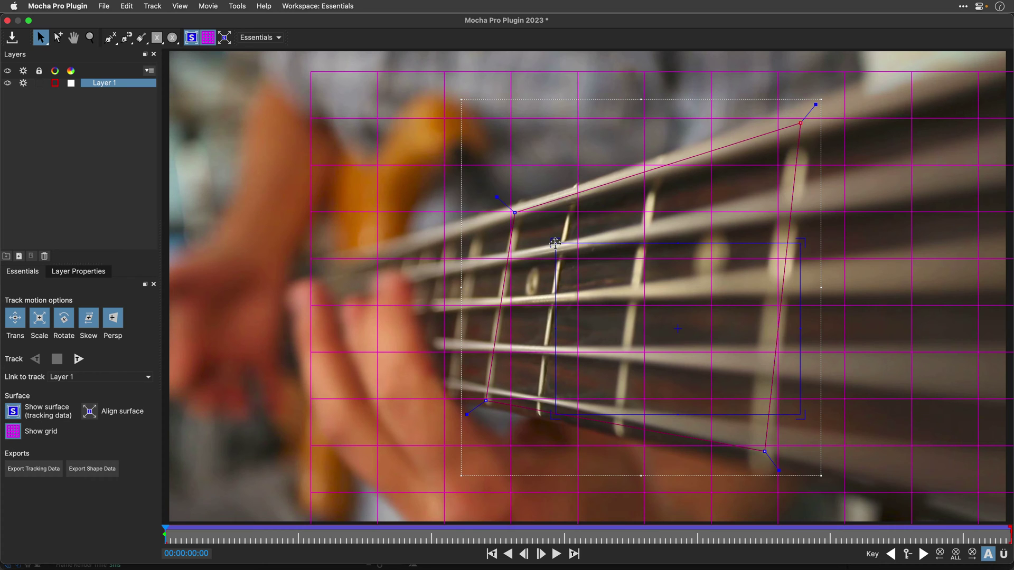
pyautogui.moveTo(556, 243); pyautogui.dragTo(517, 215)
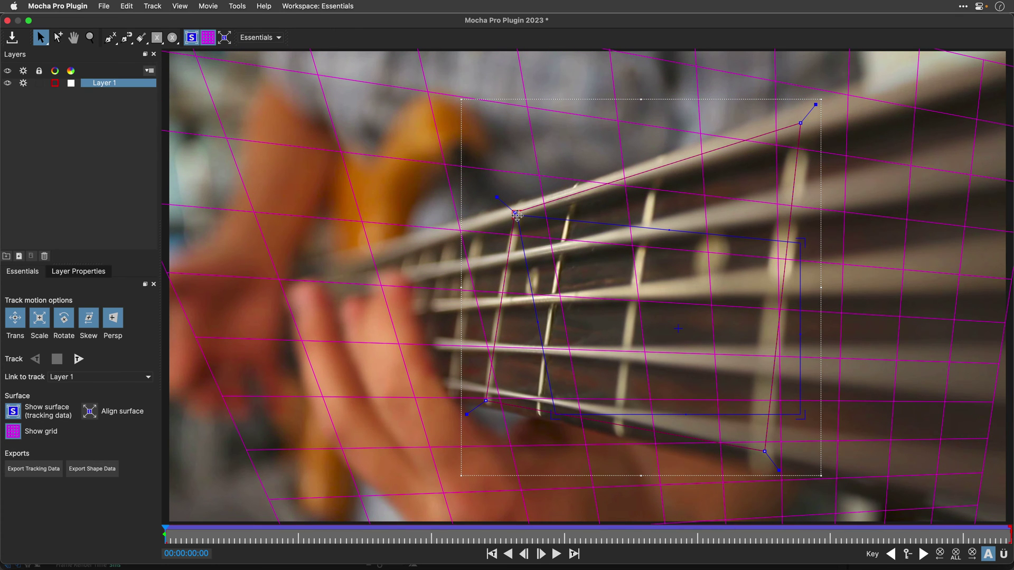
pyautogui.moveTo(799, 242); pyautogui.dragTo(790, 141)
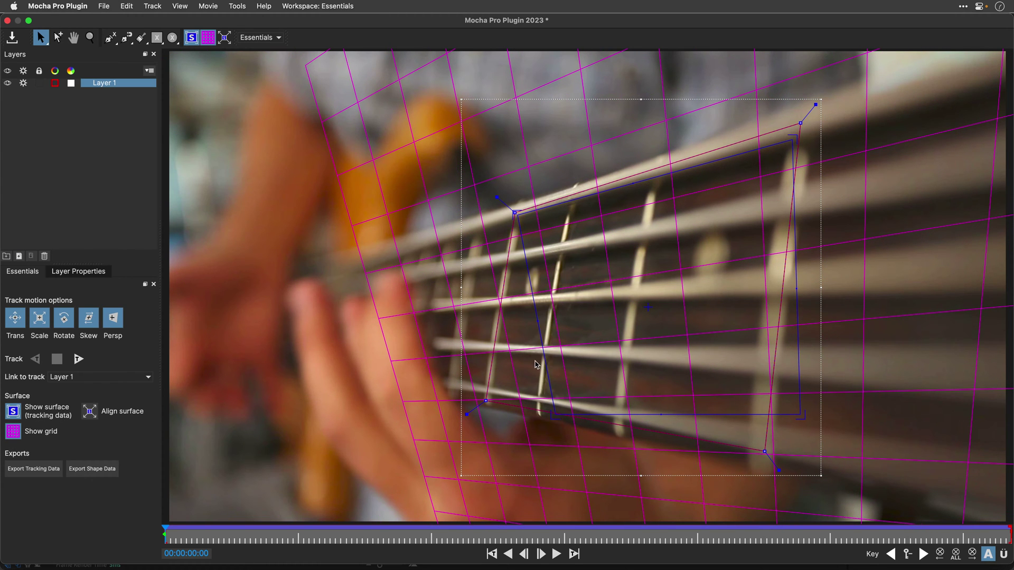
pyautogui.moveTo(554, 416); pyautogui.dragTo(491, 391)
pyautogui.moveTo(798, 411); pyautogui.dragTo(757, 433)
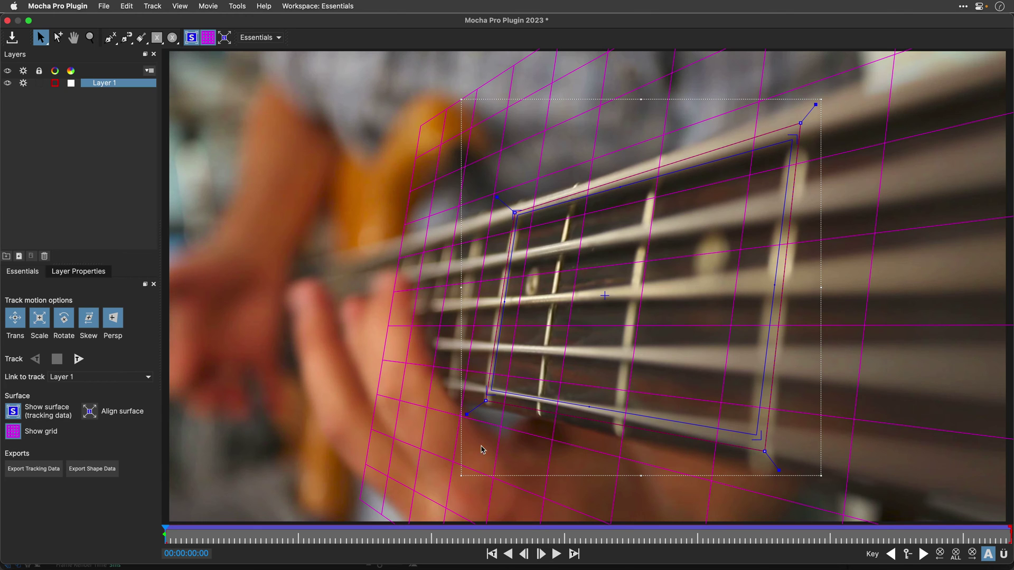
# Play back the start of the tracked clip to check the surface grid, and return to the first frame
pyautogui.click(557, 553)
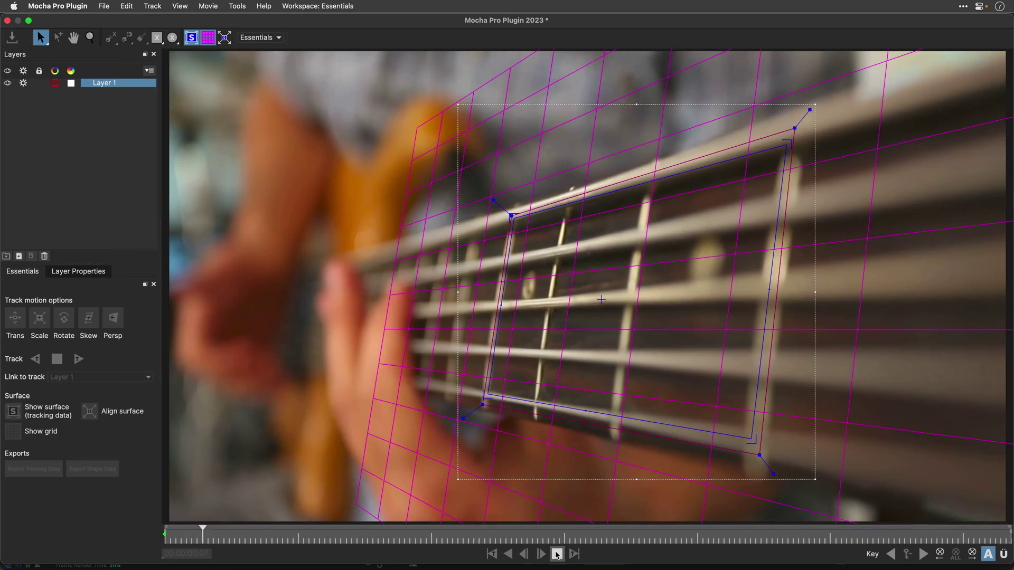
pyautogui.click(552, 553)
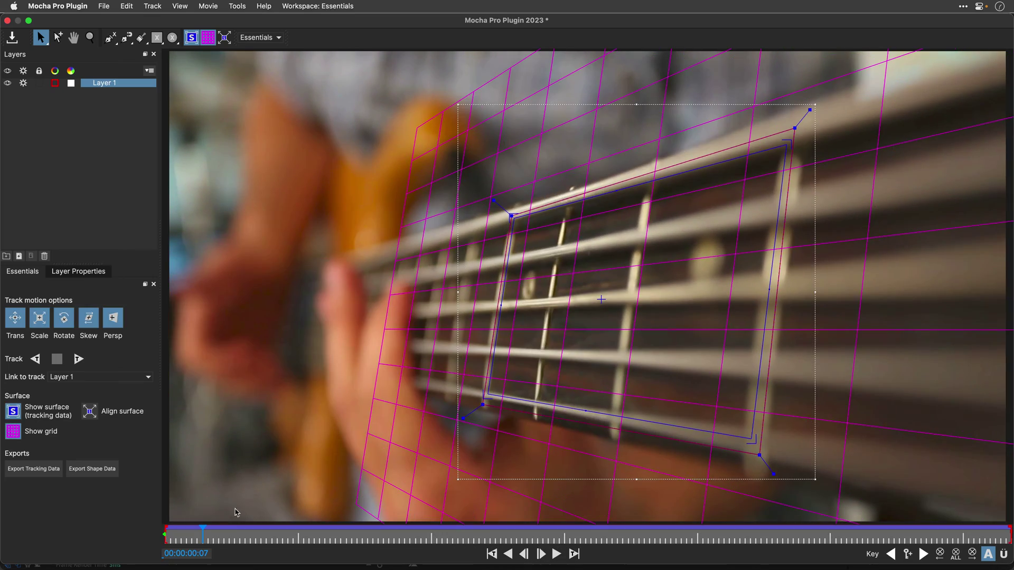
pyautogui.moveTo(203, 534); pyautogui.dragTo(149, 535)
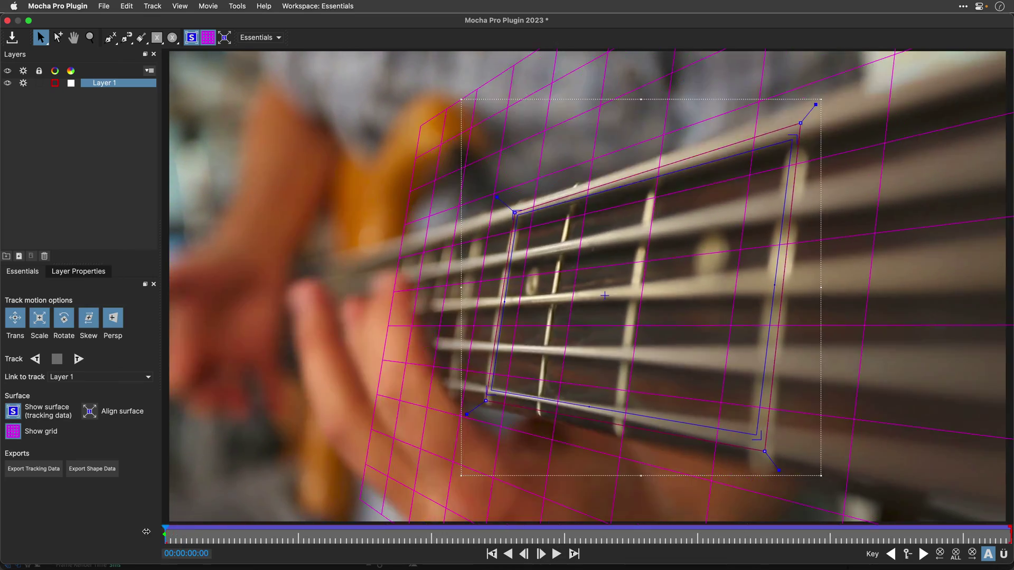
# Rename the tracked Layer 1 as Guitar
pyautogui.doubleClick(109, 84)
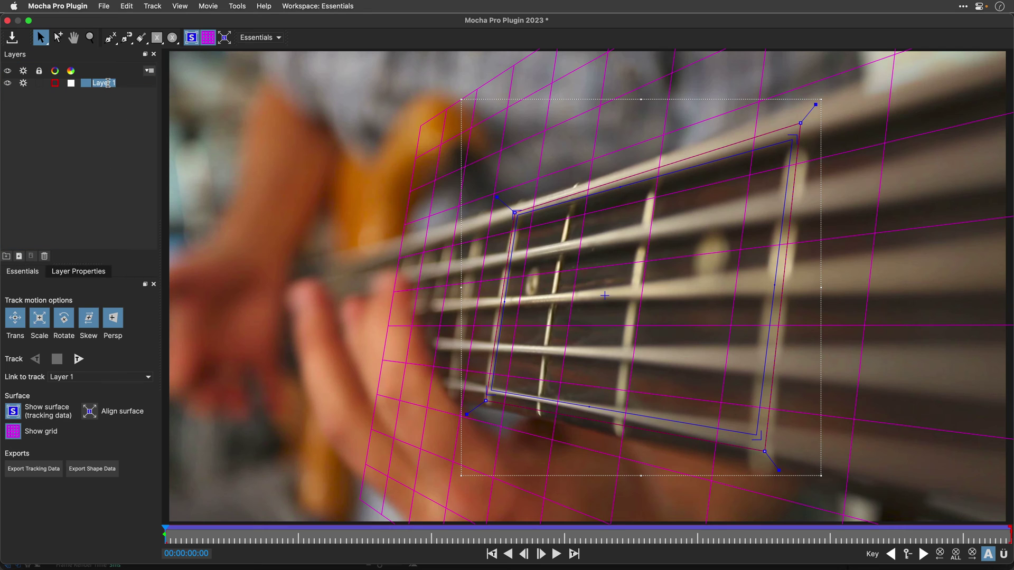
pyautogui.write('Guitar')
pyautogui.press('Return')
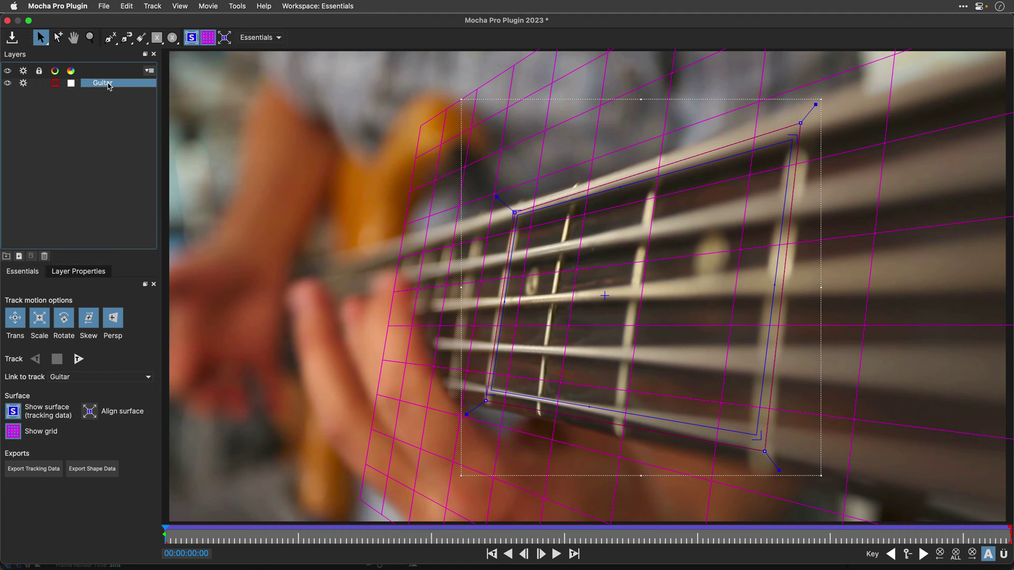
# Save the track, return to After Effects and create track data from the Guitar layer in the Mocha Pro effect
pyautogui.click(13, 43)
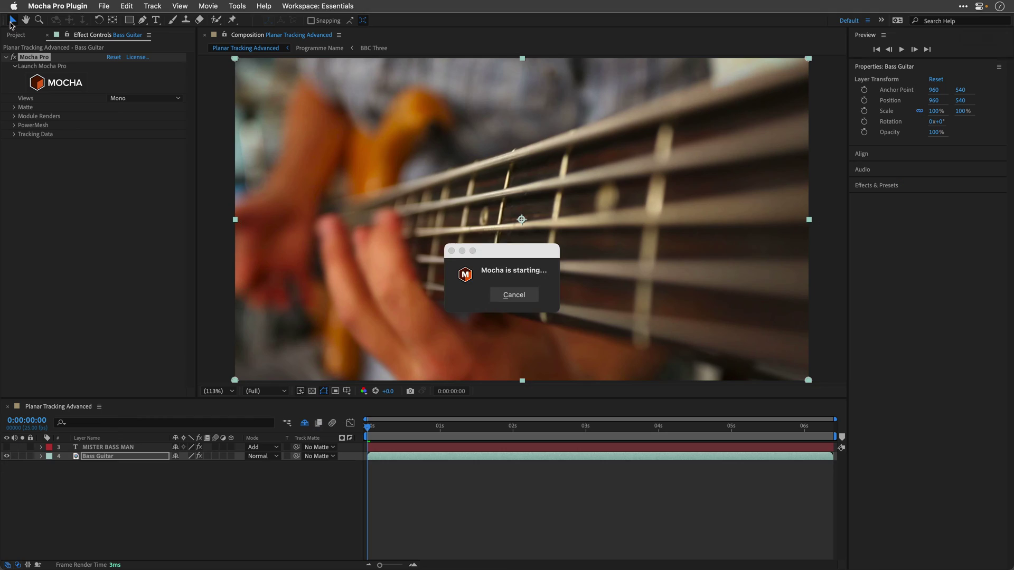
pyautogui.click(7, 21)
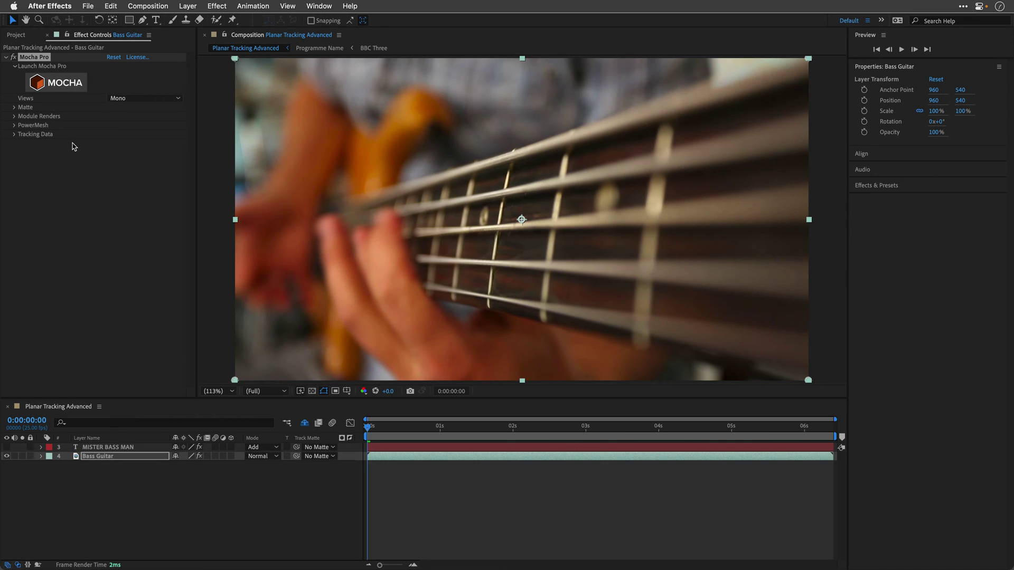
pyautogui.click(14, 135)
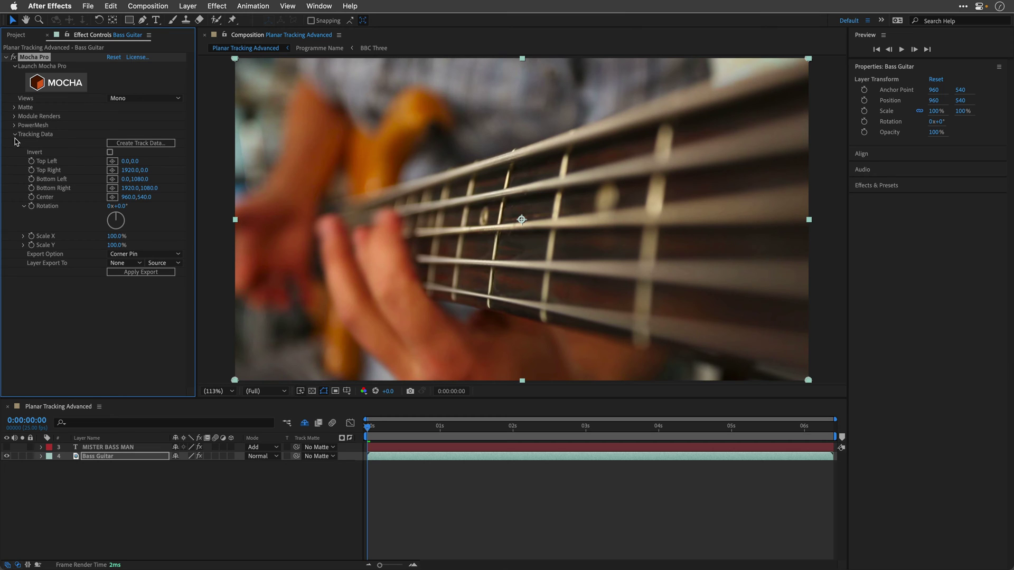
pyautogui.click(158, 149)
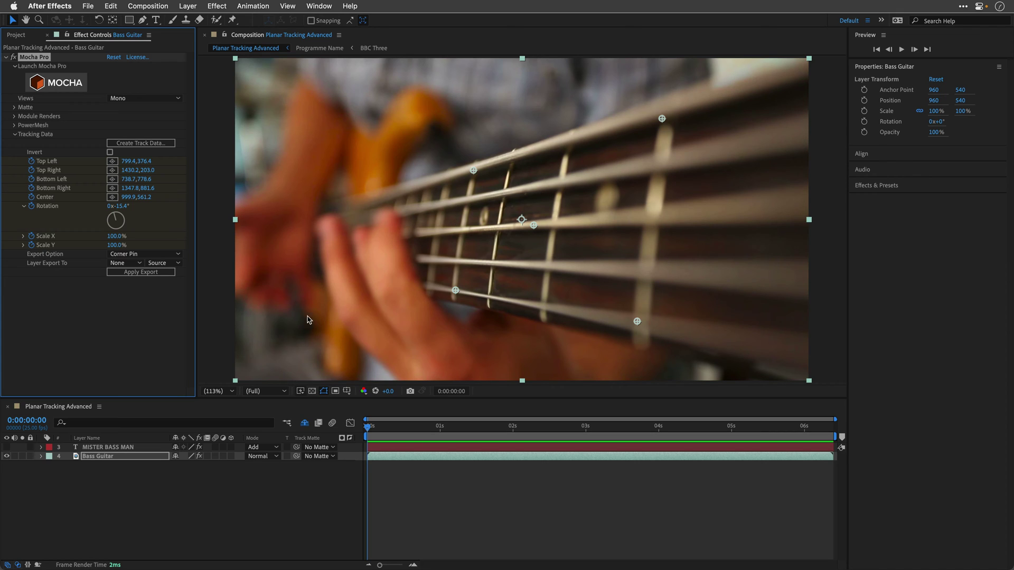
# Make the MISTER BASS MAN text layer visible and delete its Corner Pin effect
pyautogui.click(6, 447)
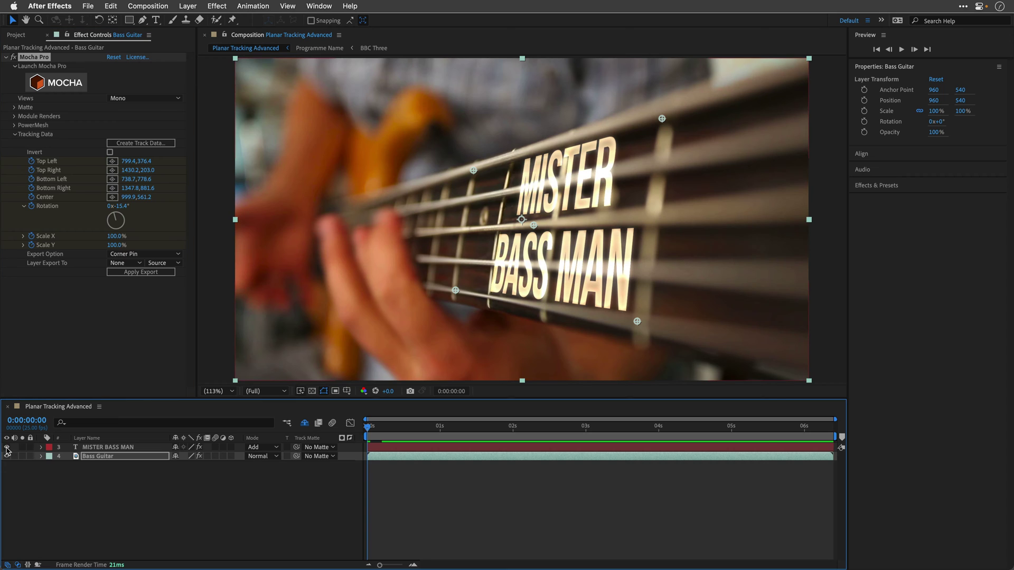
pyautogui.click(96, 449)
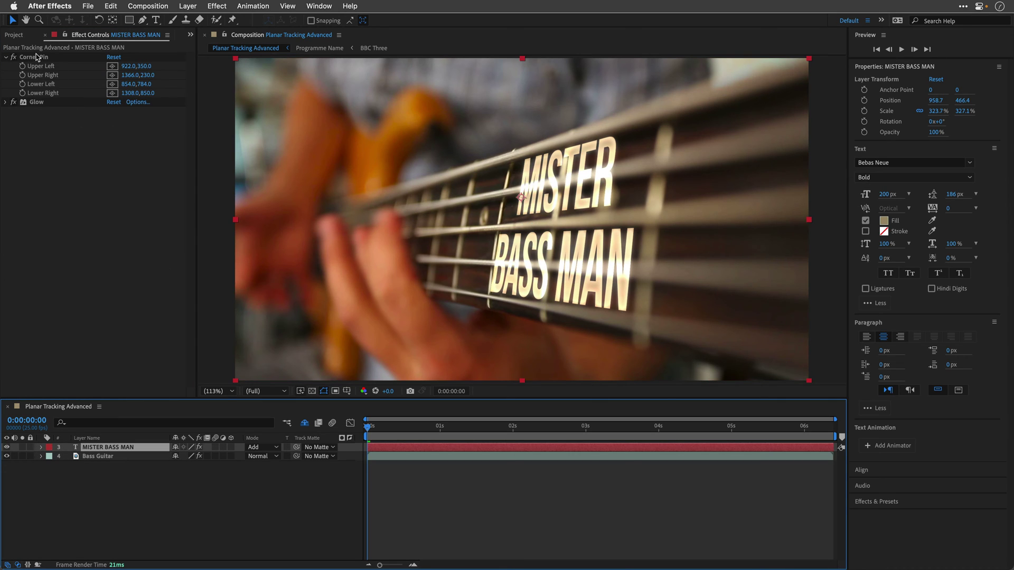
pyautogui.click(36, 58)
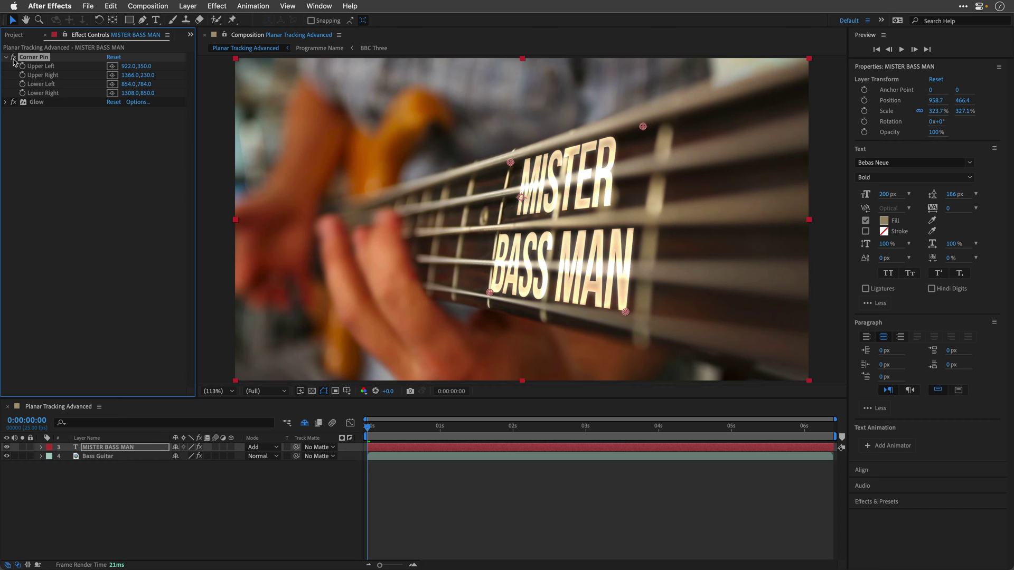
pyautogui.press('Delete')
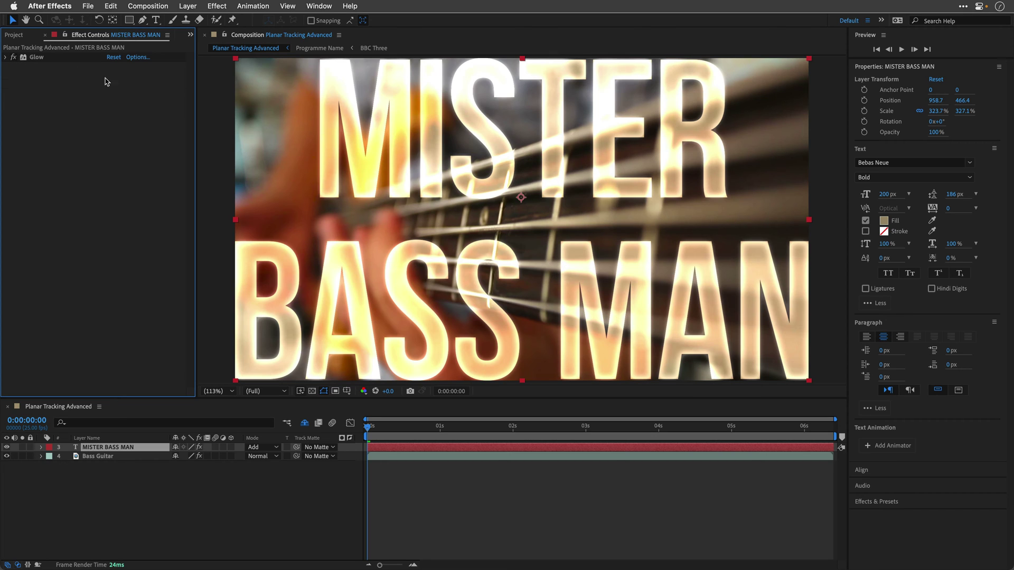
# Export the Bass Guitar layer's tracking data to the MISTER BASS MAN layer with the CC Power Pin option
pyautogui.click(111, 454)
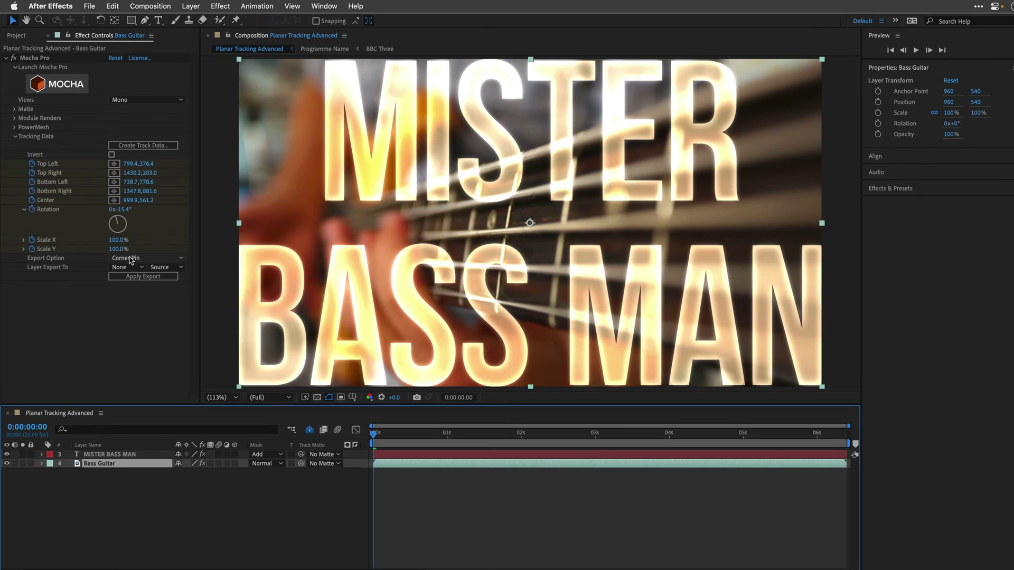
pyautogui.click(130, 258)
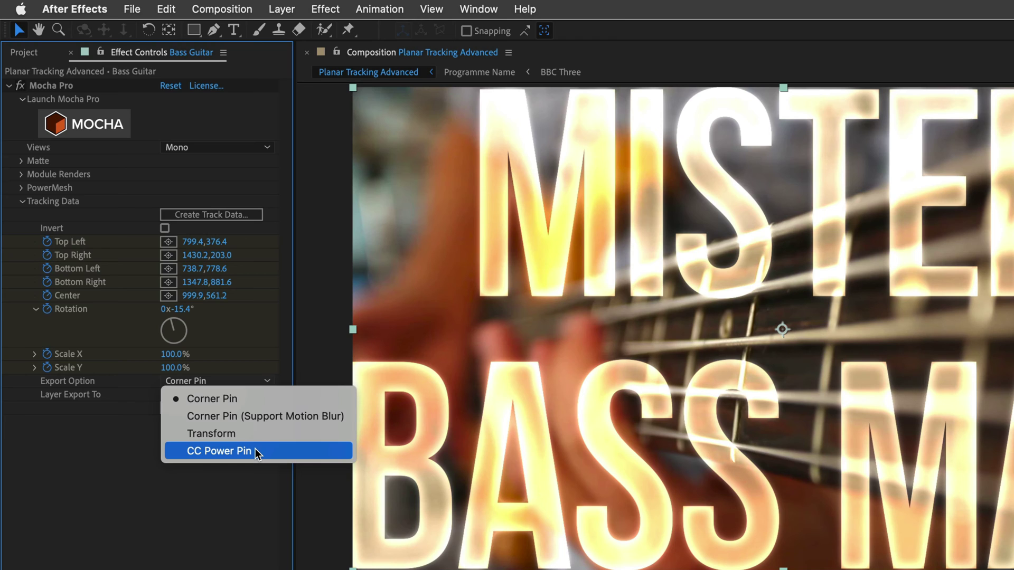
pyautogui.click(255, 448)
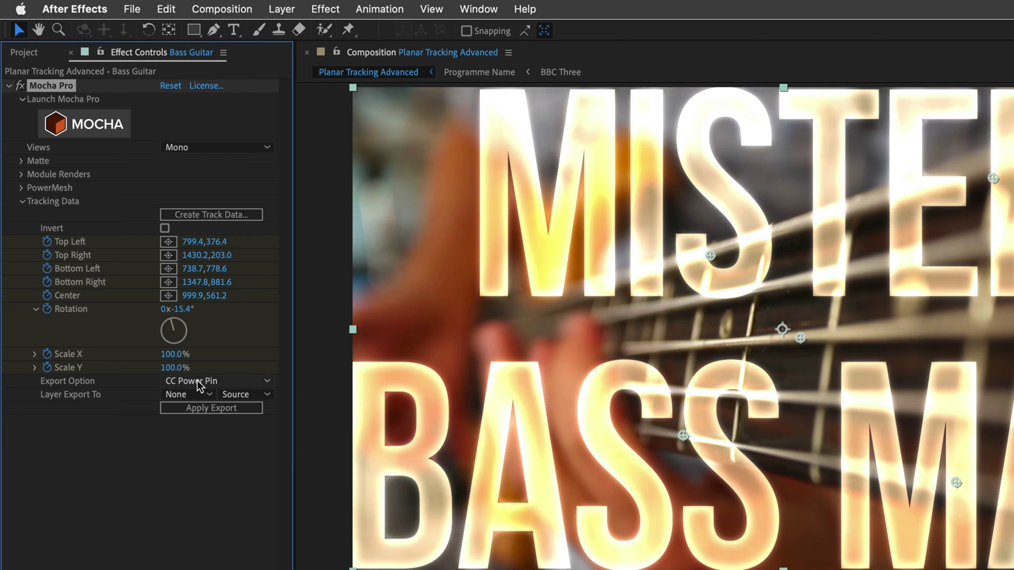
pyautogui.click(179, 395)
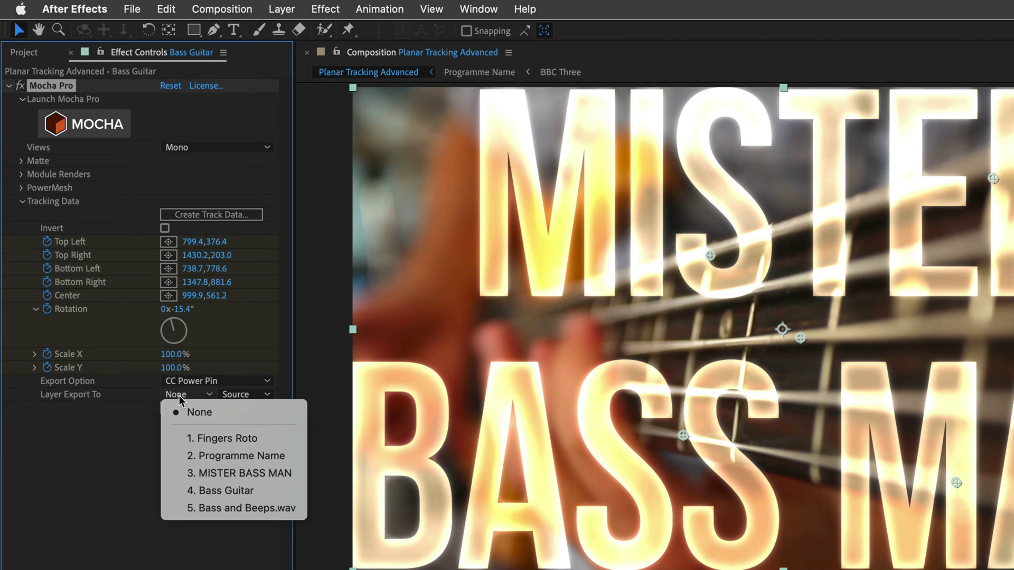
pyautogui.click(184, 474)
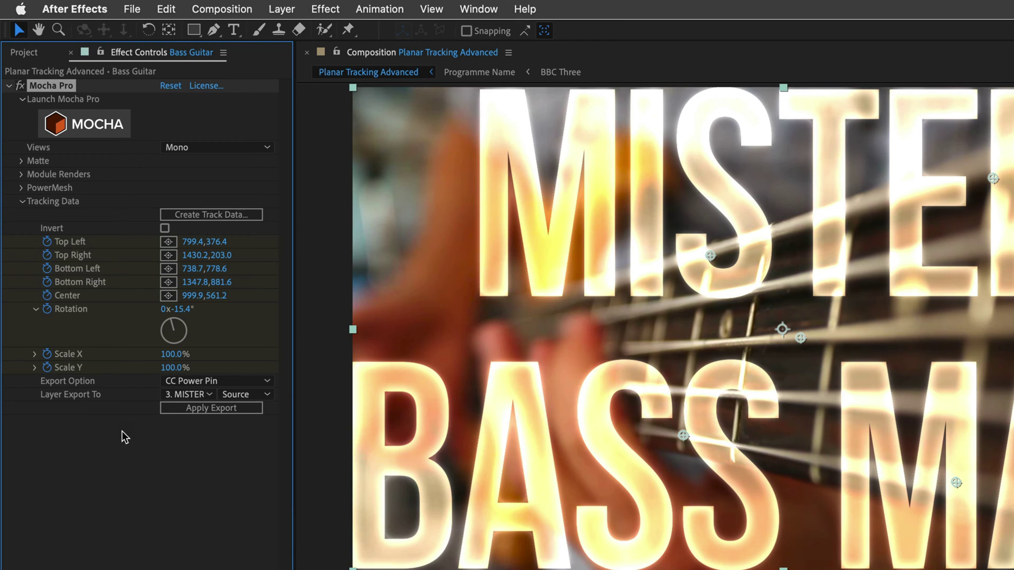
pyautogui.click(208, 411)
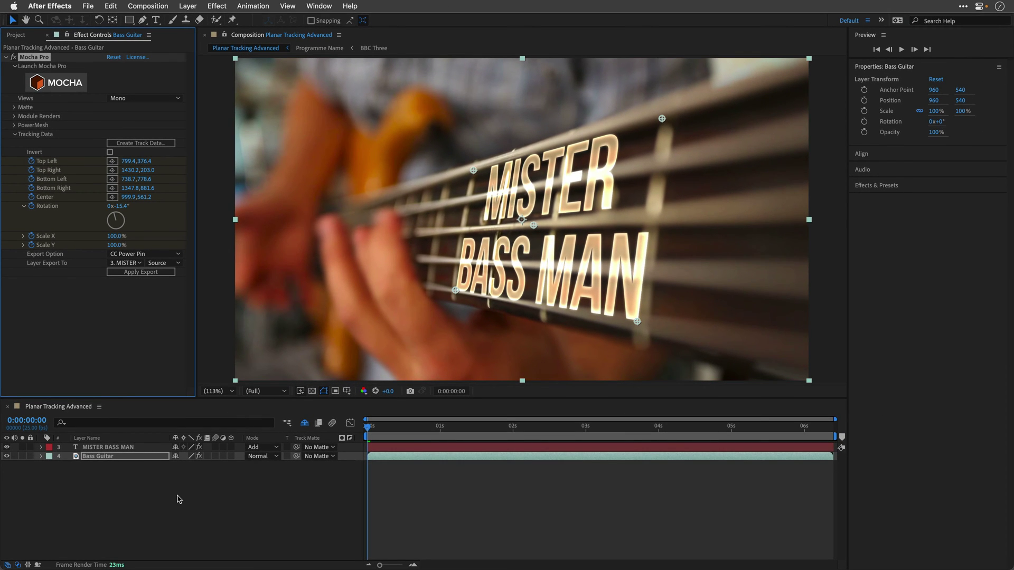
# Enable motion blur on the MISTER BASS MAN layer and preview the composition
pyautogui.click(217, 447)
pyautogui.press('space')
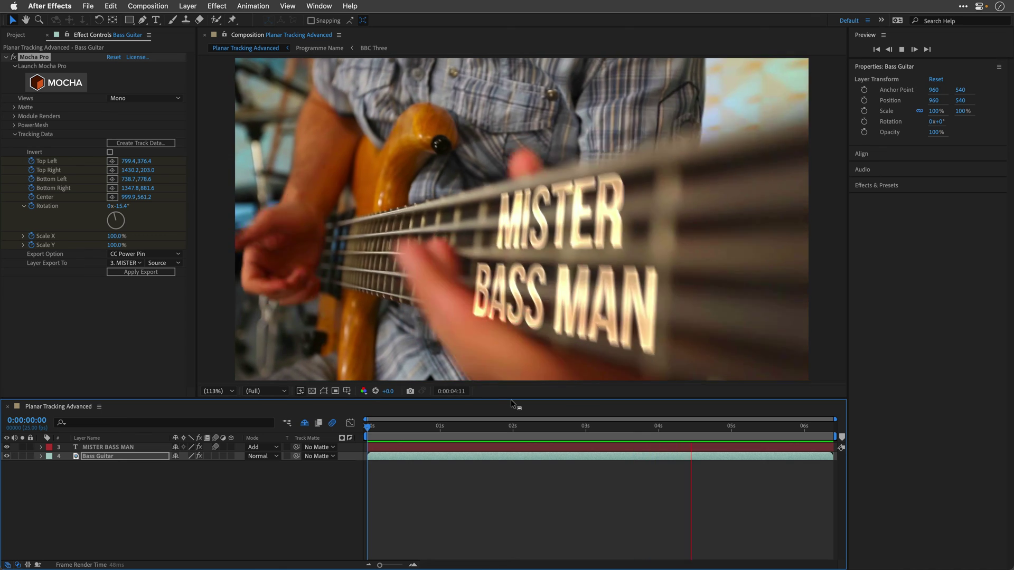
pyautogui.press('space')
# Go to 0:00:03:13 and reorder the MISTER BASS MAN effects so that Glow sits below CC Power Pin
pyautogui.click(563, 429)
pyautogui.moveTo(563, 429); pyautogui.dragTo(624, 428)
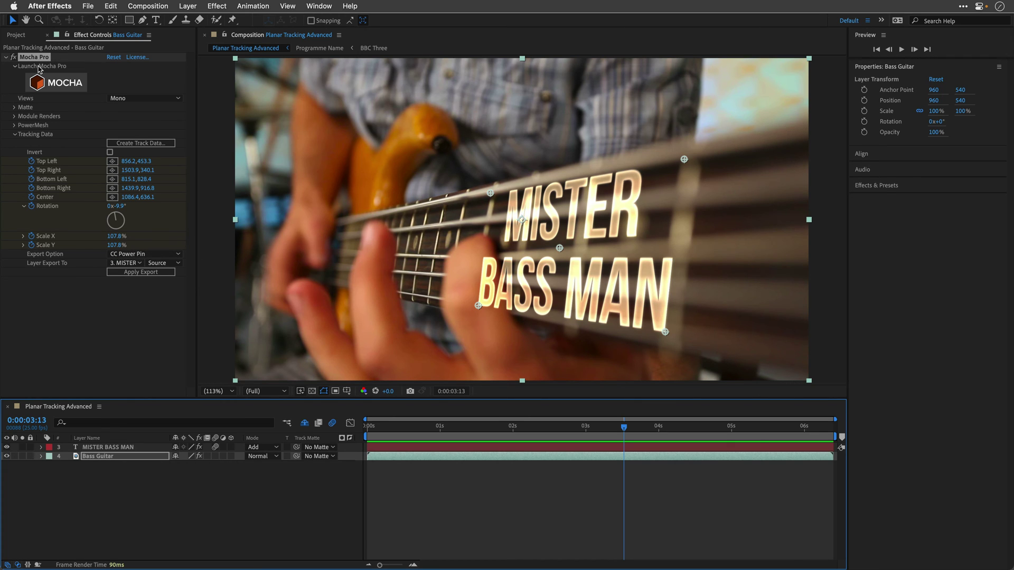
pyautogui.click(101, 448)
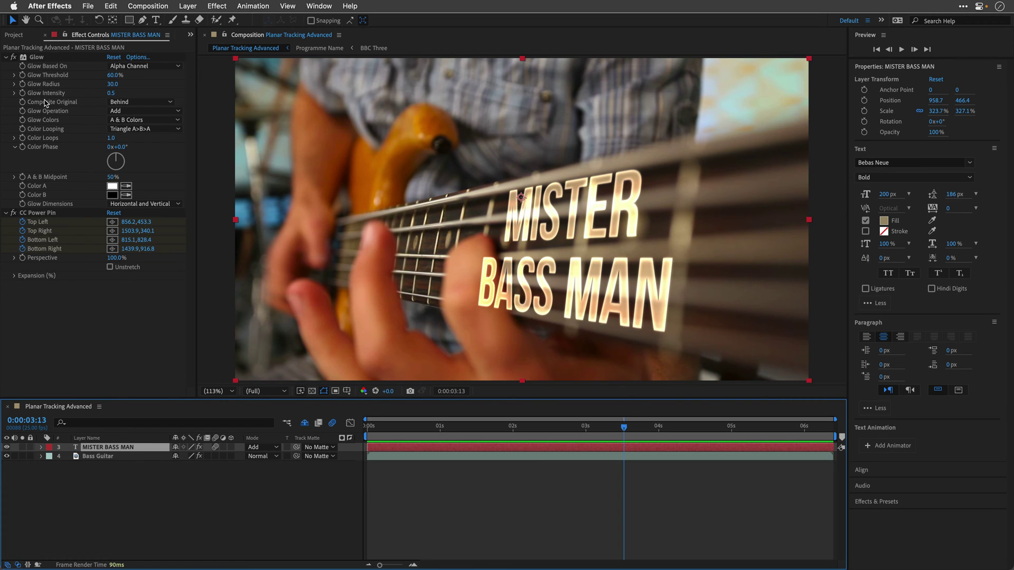
pyautogui.click(8, 60)
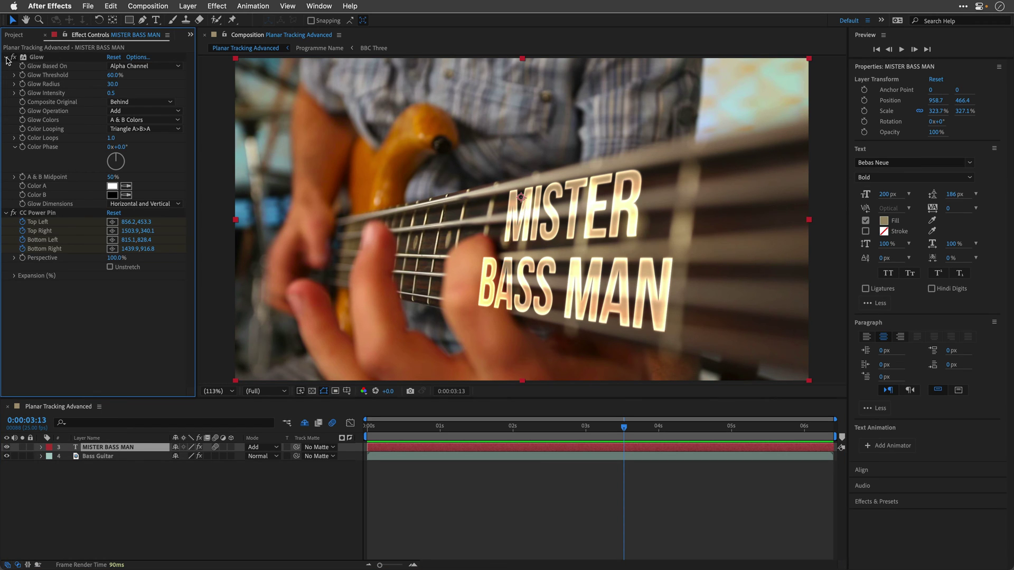
pyautogui.click(7, 57)
pyautogui.moveTo(37, 62); pyautogui.dragTo(53, 165)
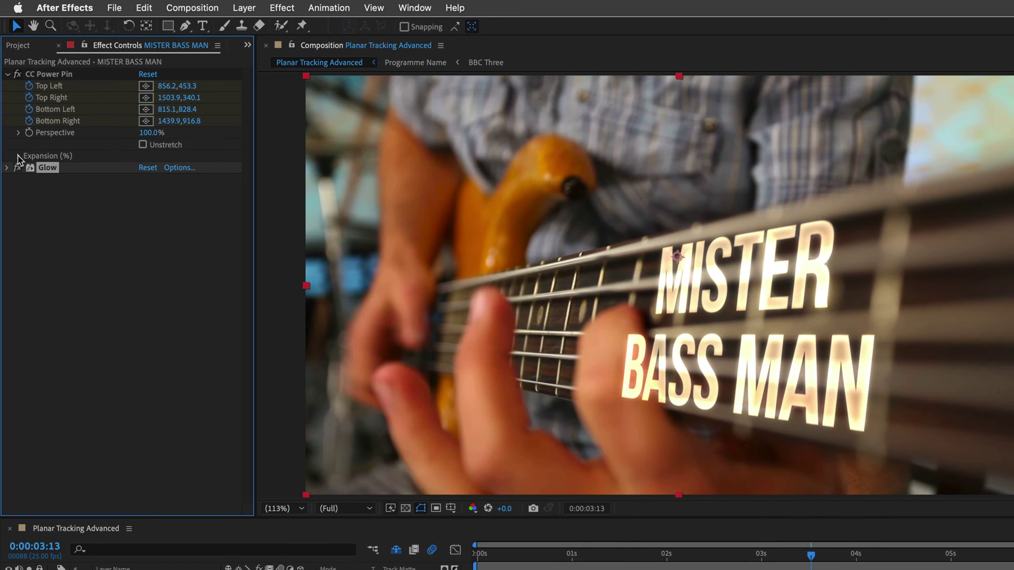
# Set the CC Power Pin expansion to Top -3.1, Left -25.4, Right 8.7 and Bottom -4.8 to reposition the text
pyautogui.click(19, 156)
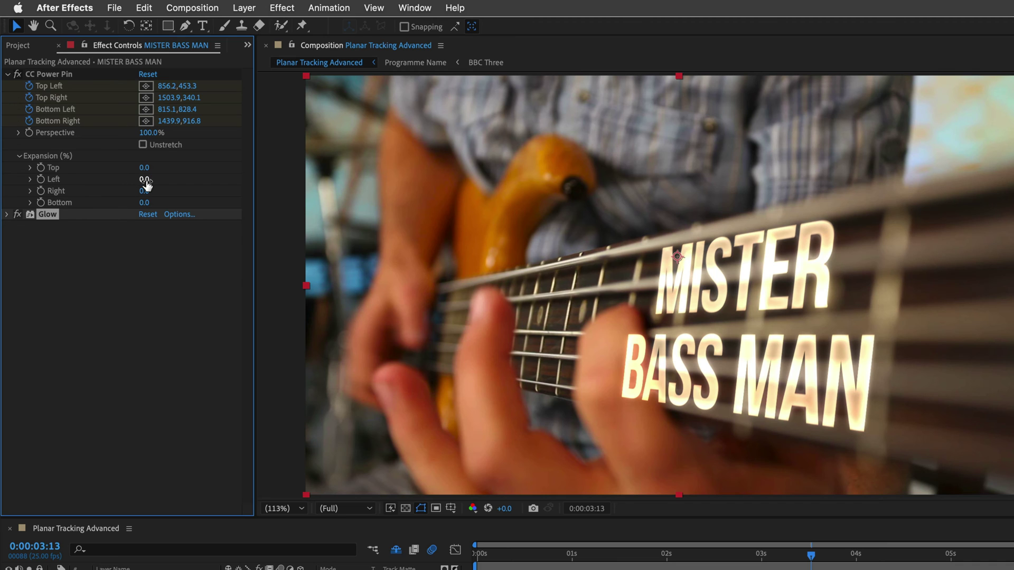
pyautogui.moveTo(145, 183); pyautogui.dragTo(3, 183)
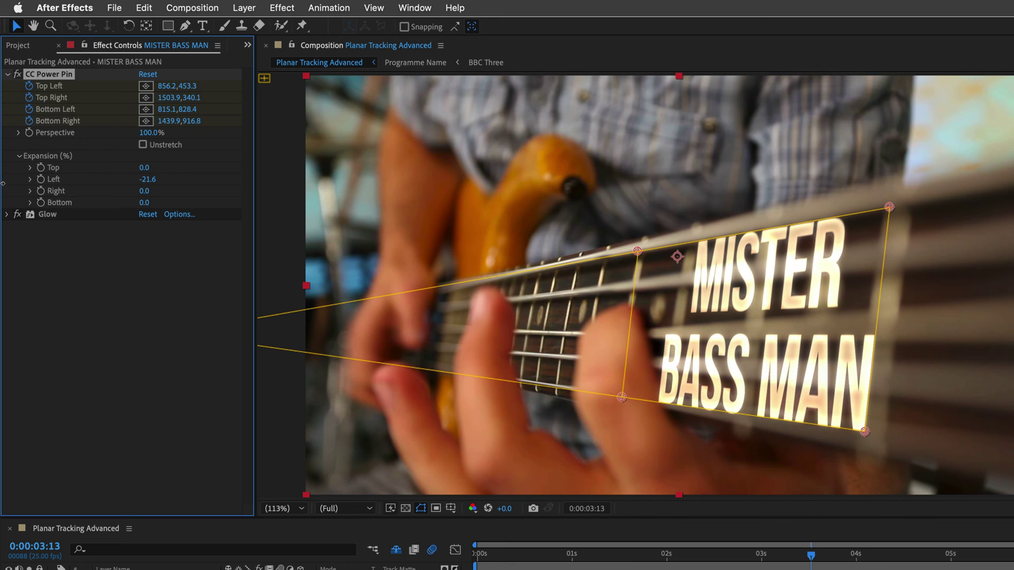
pyautogui.moveTo(149, 181)
pyautogui.mouseDown()
pyautogui.moveTo(127, 181)
pyautogui.moveTo(145, 182)
pyautogui.mouseUp()
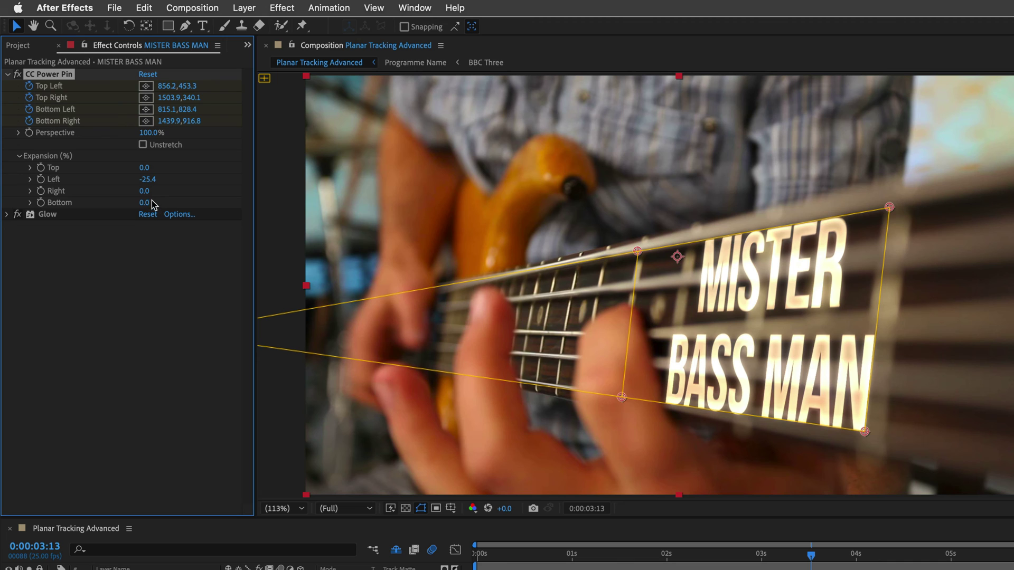
pyautogui.moveTo(145, 195); pyautogui.dragTo(208, 196)
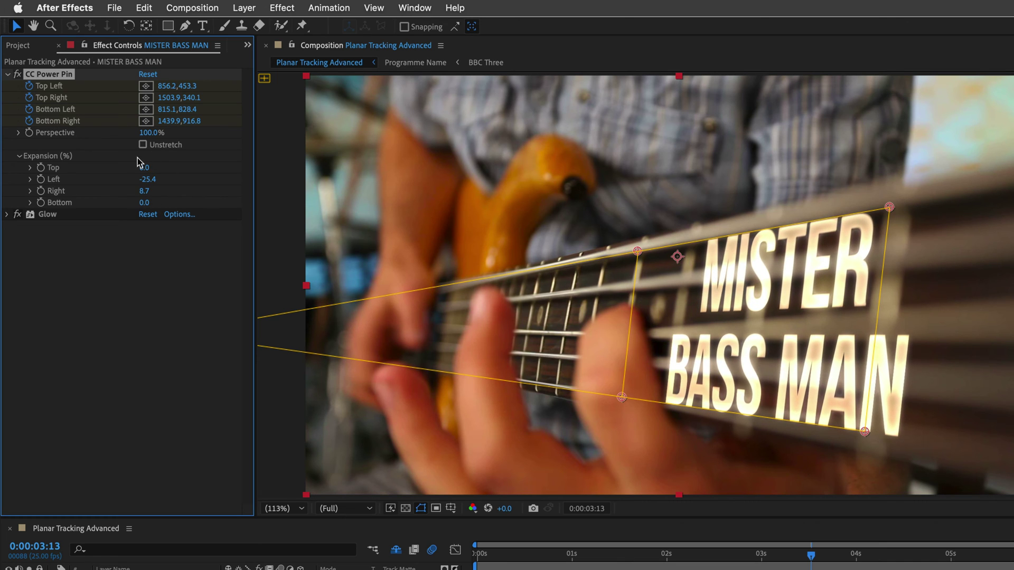
pyautogui.moveTo(146, 173); pyautogui.dragTo(109, 201)
# Review the repositioned text through the clip and return to the first frame
pyautogui.click(810, 561)
pyautogui.press('space')
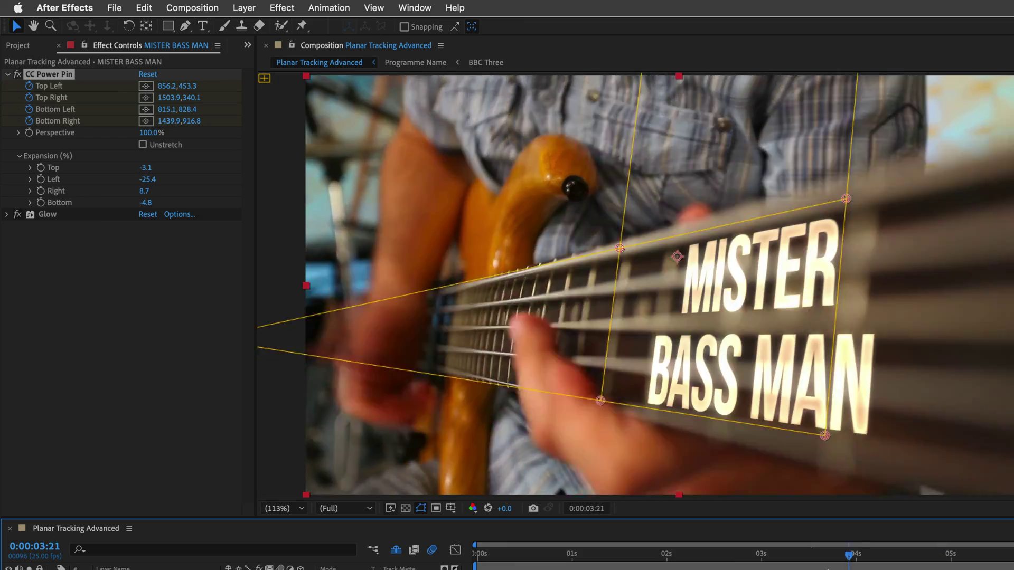
pyautogui.moveTo(828, 569); pyautogui.dragTo(1006, 565)
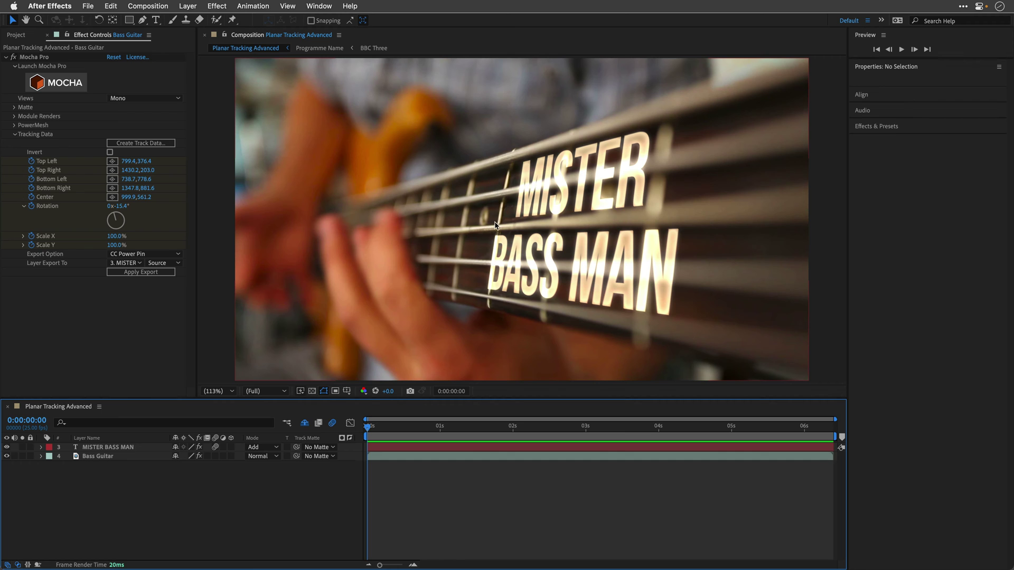
pyautogui.moveTo(368, 427); pyautogui.dragTo(812, 427)
pyautogui.press('Home')
# Draw a straight Pen line parallel to the frets from the frame's upper to lower edge, with a 434 px stroke width
pyautogui.click(142, 21)
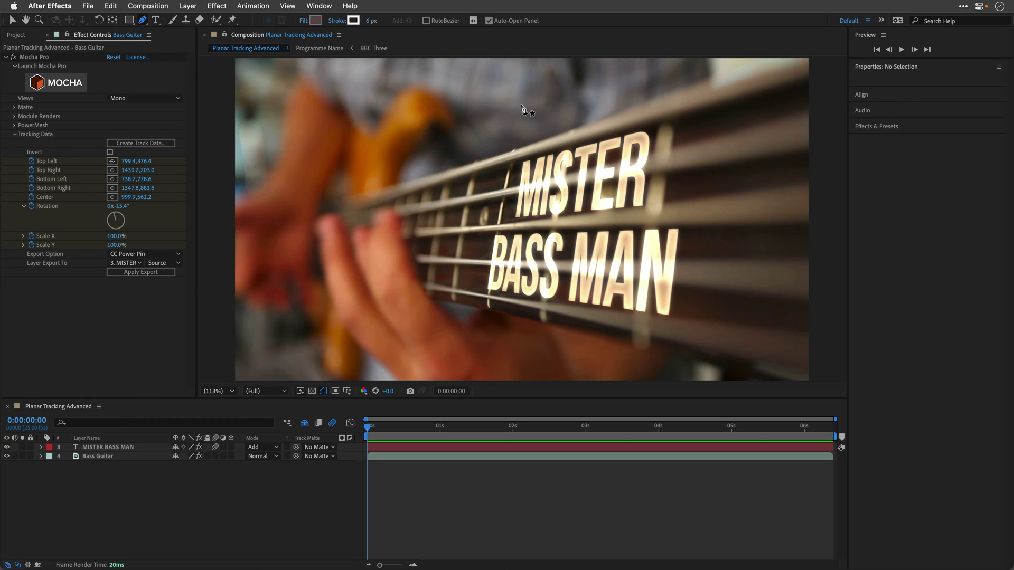
pyautogui.click(525, 58)
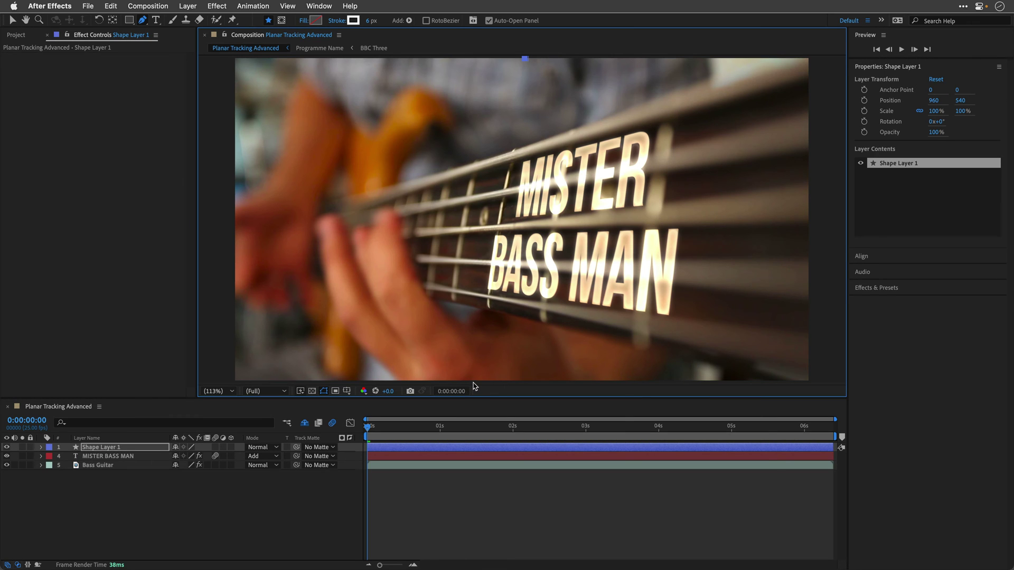
pyautogui.click(474, 381)
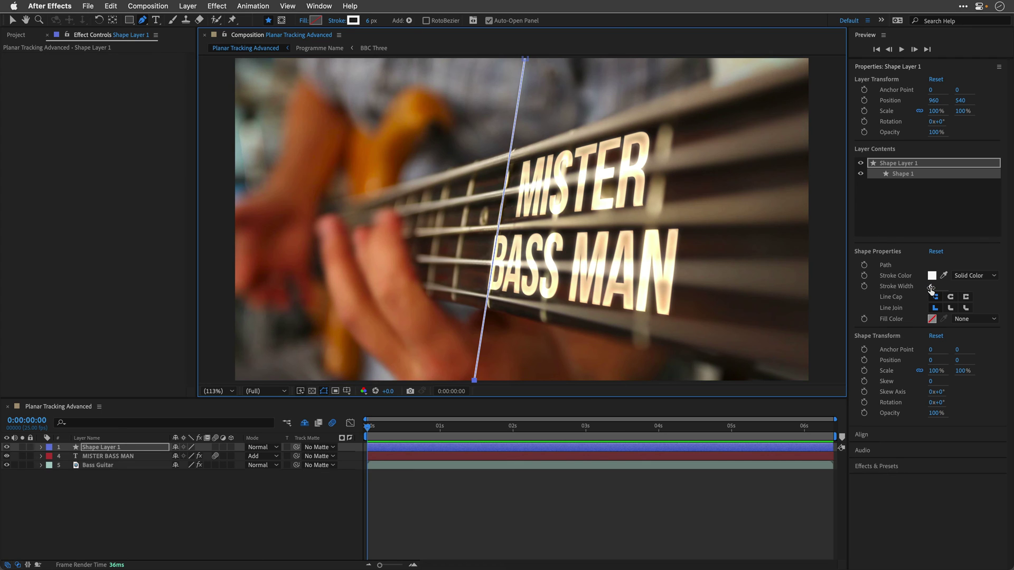
pyautogui.moveTo(931, 289); pyautogui.dragTo(1011, 290)
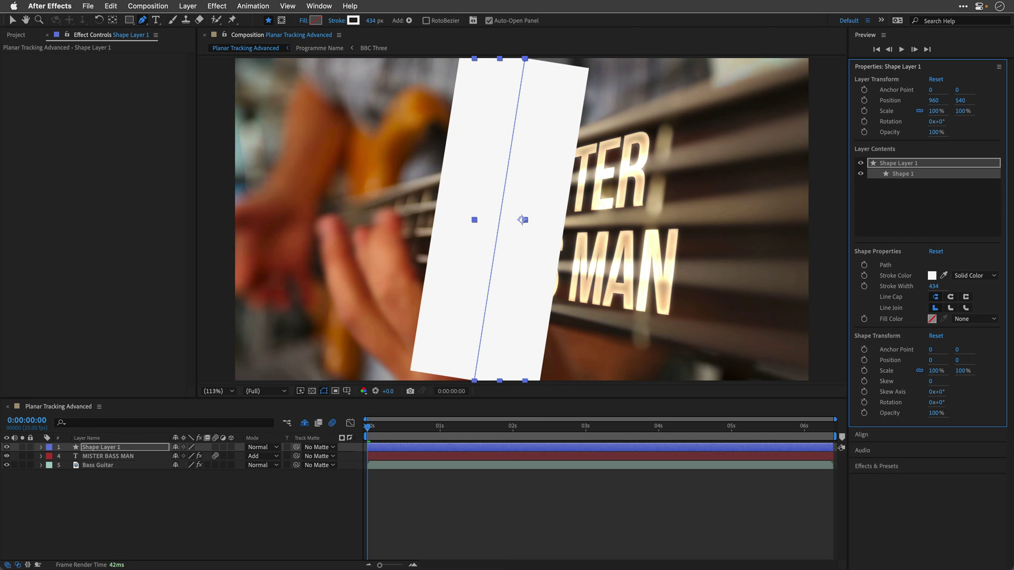
pyautogui.scroll(-3, 522, 220)
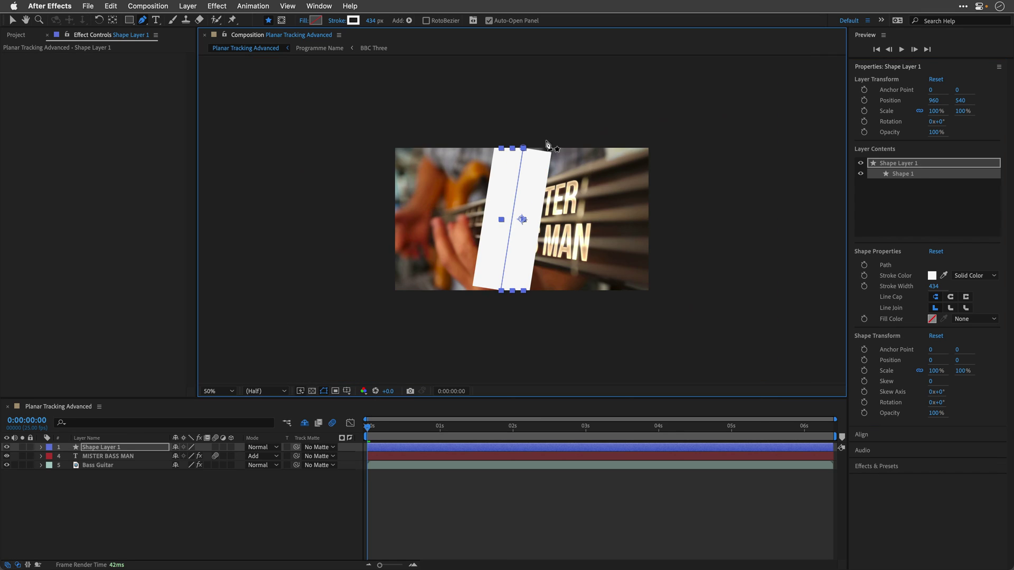
# Extend both endpoints of the Pen line beyond the frame's upper and lower edges, keeping it parallel to the frets
pyautogui.moveTo(523, 149); pyautogui.dragTo(526, 139)
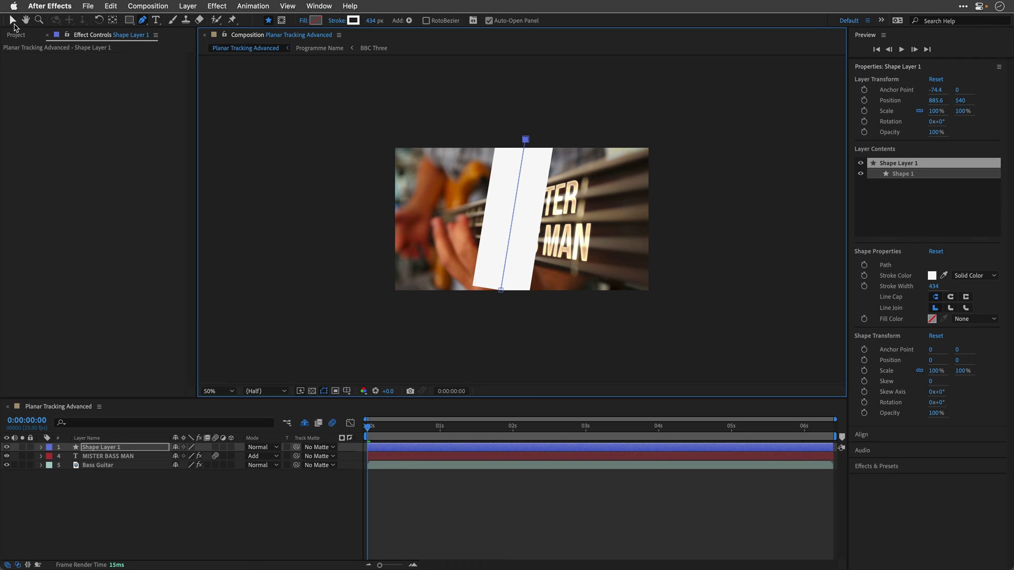
pyautogui.click(12, 21)
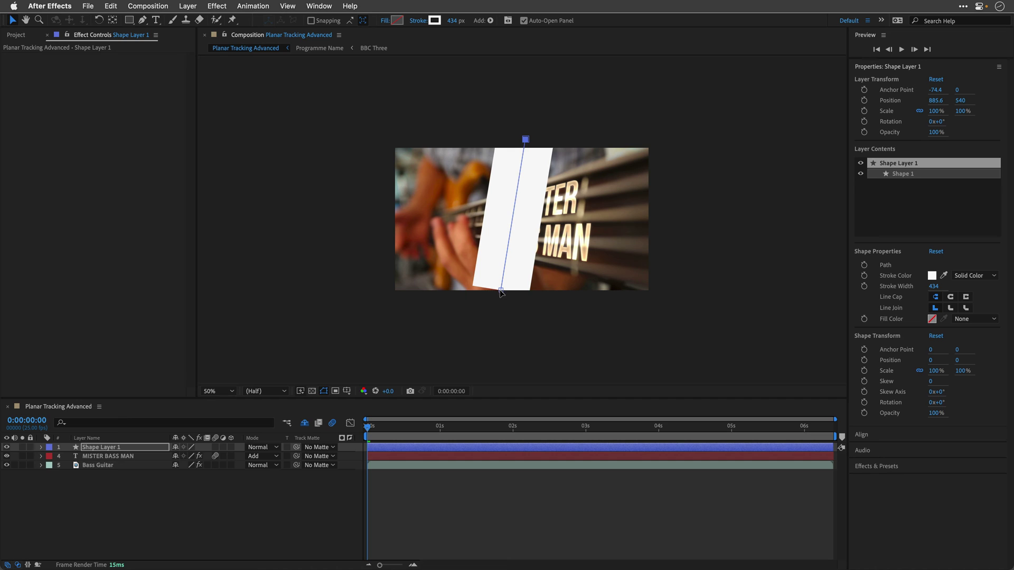
pyautogui.moveTo(501, 291); pyautogui.dragTo(497, 313)
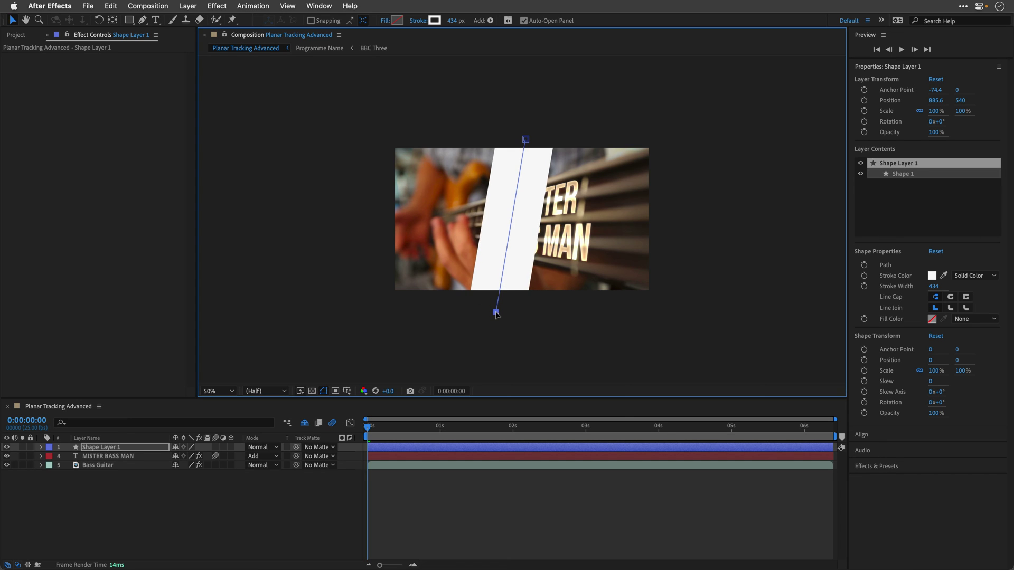
pyautogui.moveTo(526, 139); pyautogui.dragTo(527, 130)
# Set the line's stroke color to black and rename Shape Layer 1 as Blur Map
pyautogui.click(932, 276)
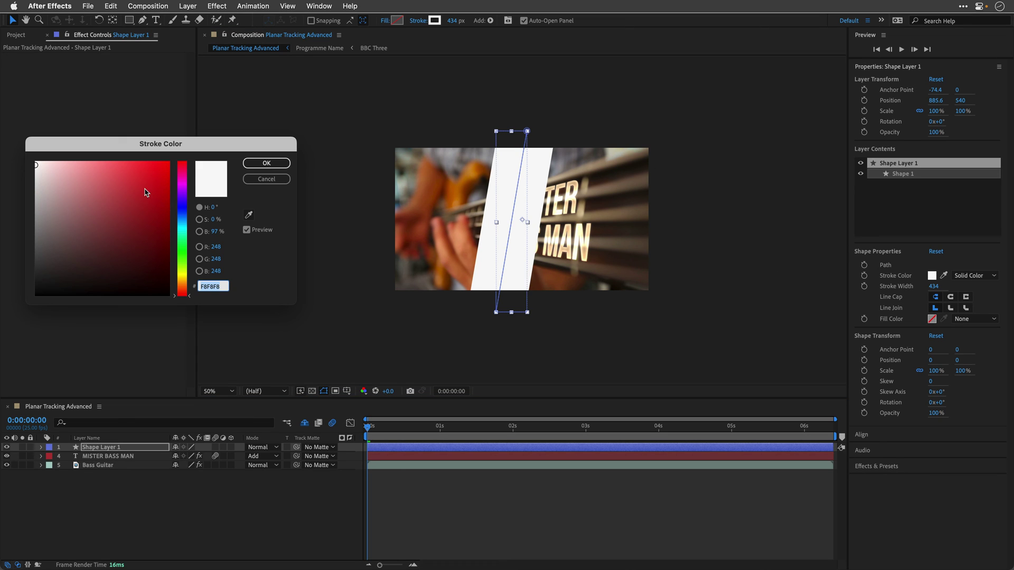
pyautogui.moveTo(146, 192); pyautogui.dragTo(176, 301)
pyautogui.click(267, 163)
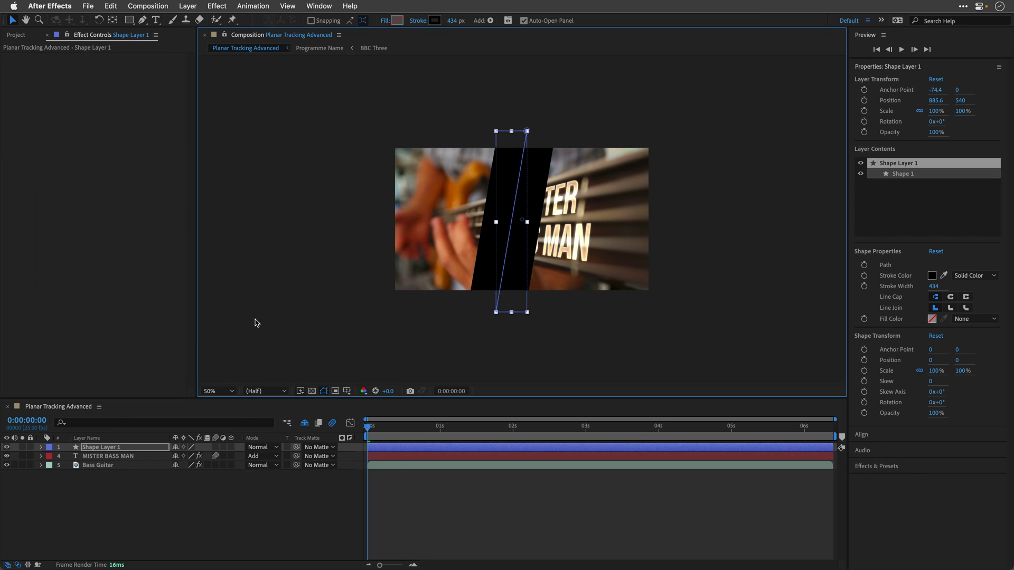
pyautogui.click(97, 449)
pyautogui.press('Return')
pyautogui.write('Blur Map')
pyautogui.press('Return')
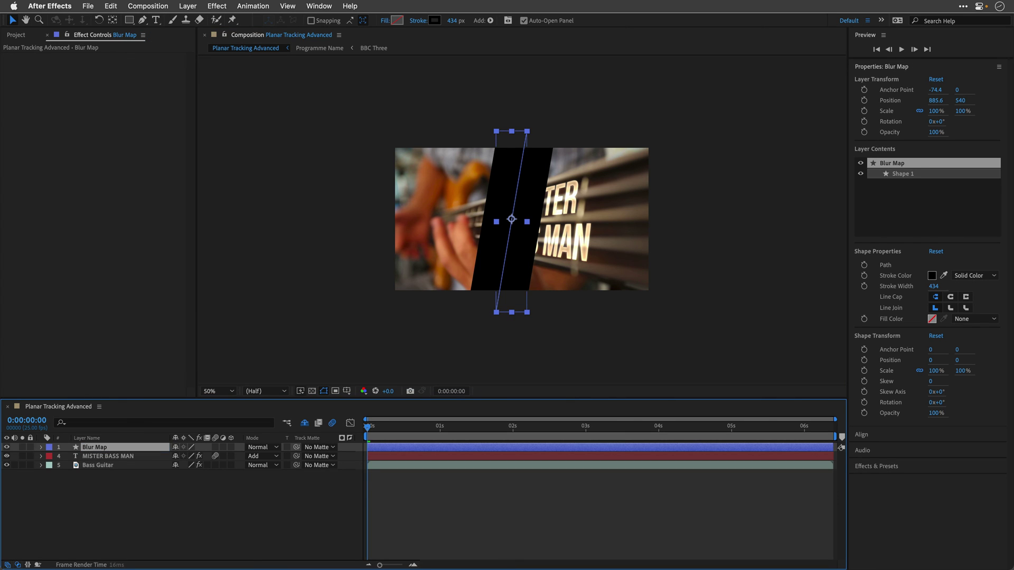
# Set the Blur Map layer's opacity to 50% and add a Position keyframe at the first frame
pyautogui.press('t')
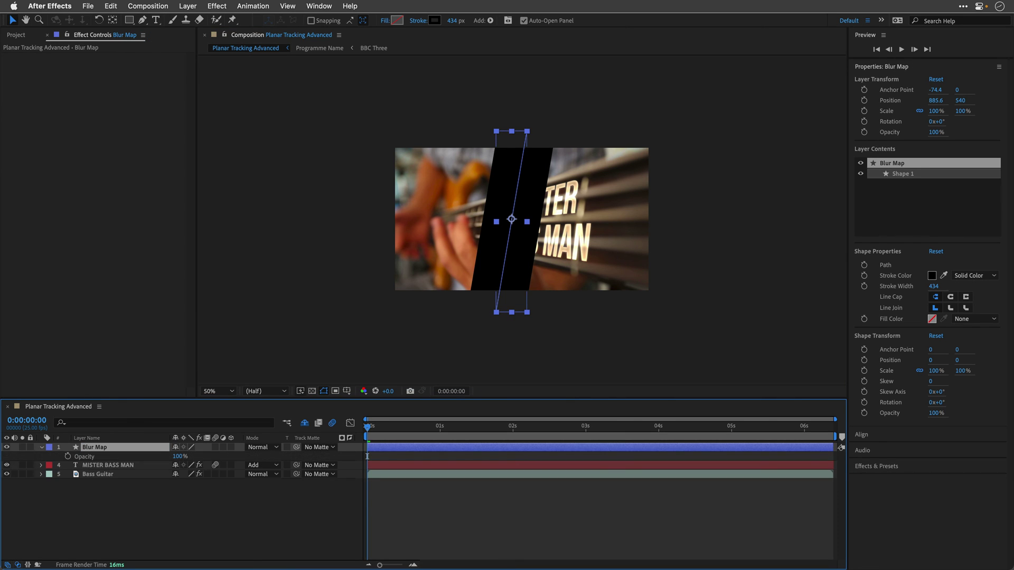
pyautogui.click(179, 457)
pyautogui.write('50')
pyautogui.press('Return')
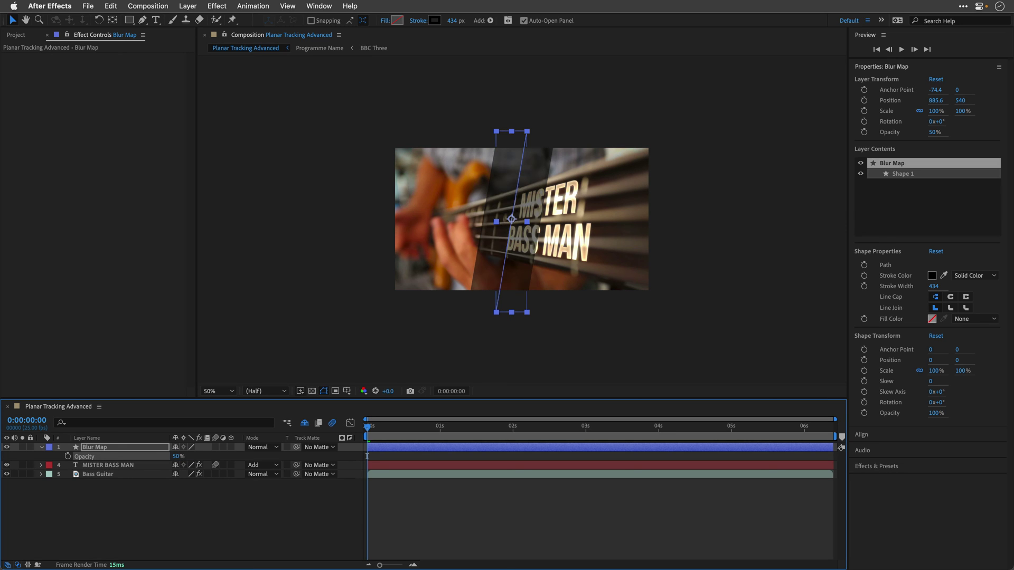
pyautogui.click(103, 452)
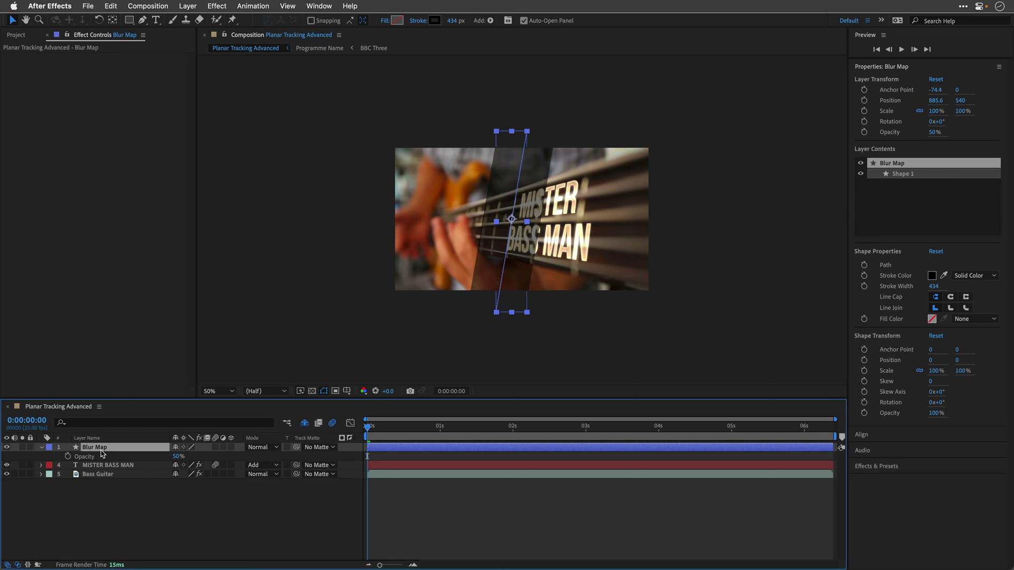
pyautogui.press('p')
pyautogui.click(66, 456)
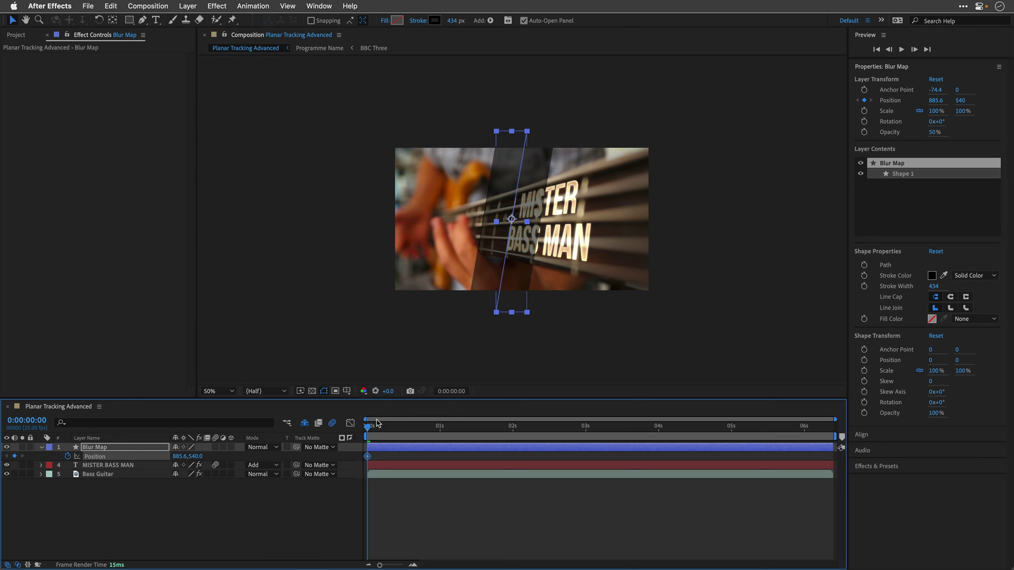
# Keyframe the Blur Map layer's Position to 505.6, 552 at 0:00:06:09 and return to the first frame
pyautogui.moveTo(369, 428); pyautogui.dragTo(831, 429)
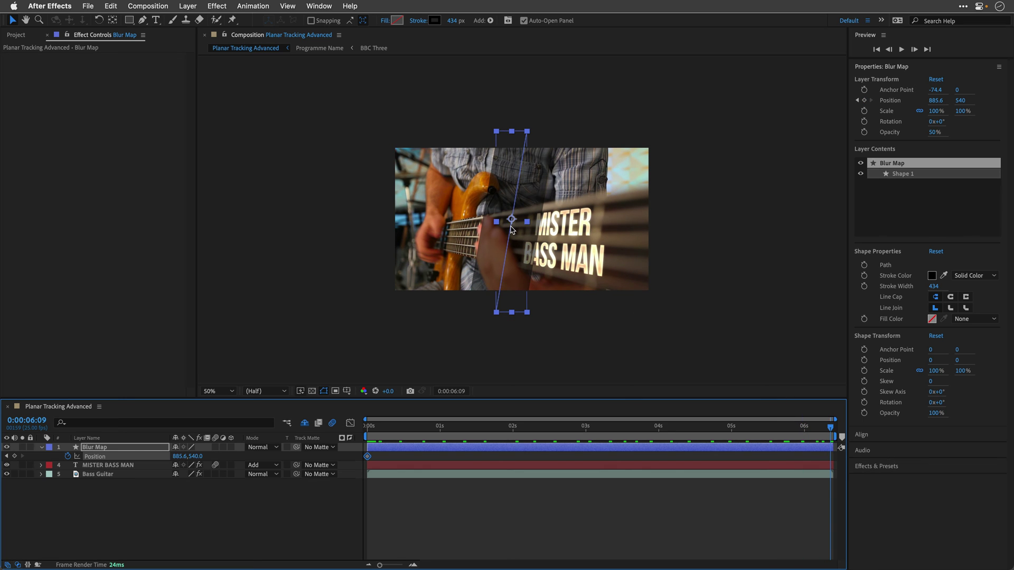
pyautogui.moveTo(511, 230); pyautogui.dragTo(461, 231)
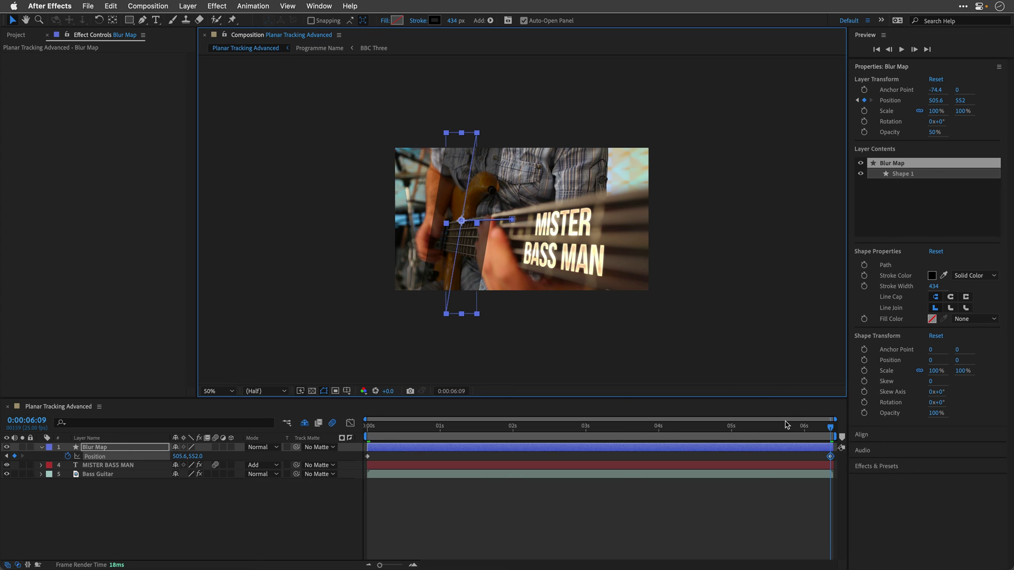
pyautogui.moveTo(828, 433); pyautogui.dragTo(350, 423)
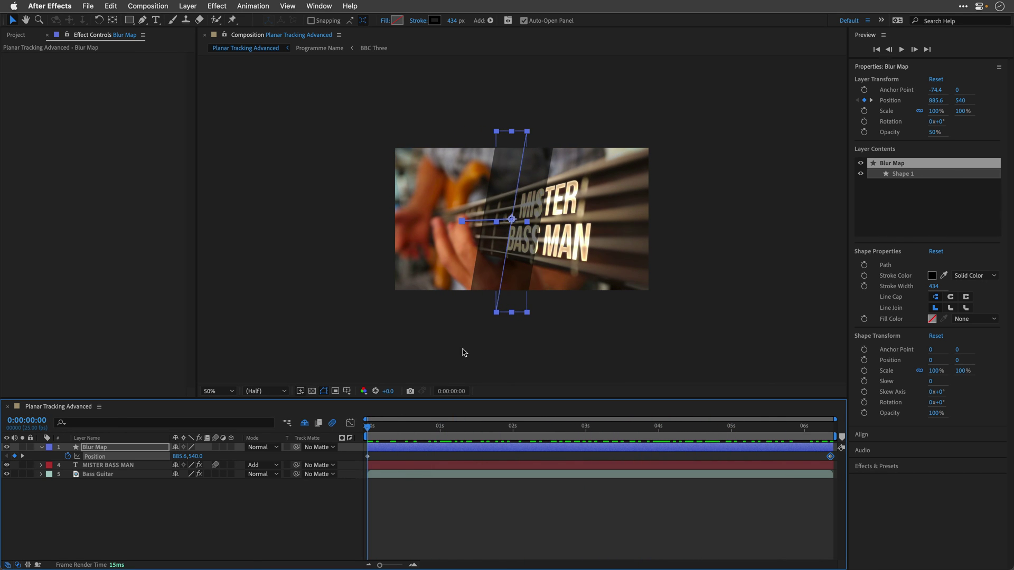
# Apply Fast Box Blur to the Blur Map layer with a Blur Radius of 20
pyautogui.press('.')
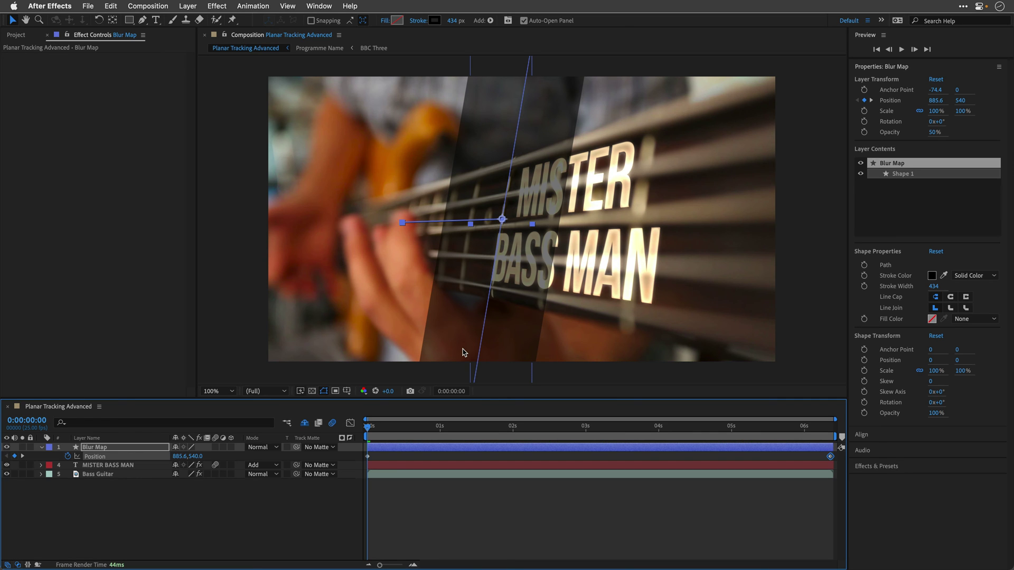
pyautogui.hotkey('ctrl', 'space')
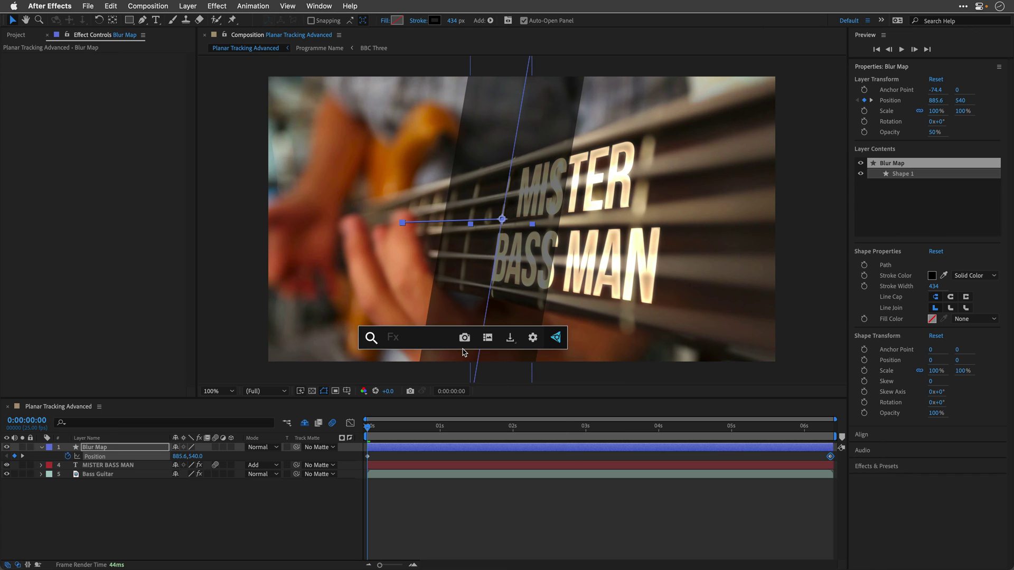
pyautogui.write('fast')
pyautogui.press('Return')
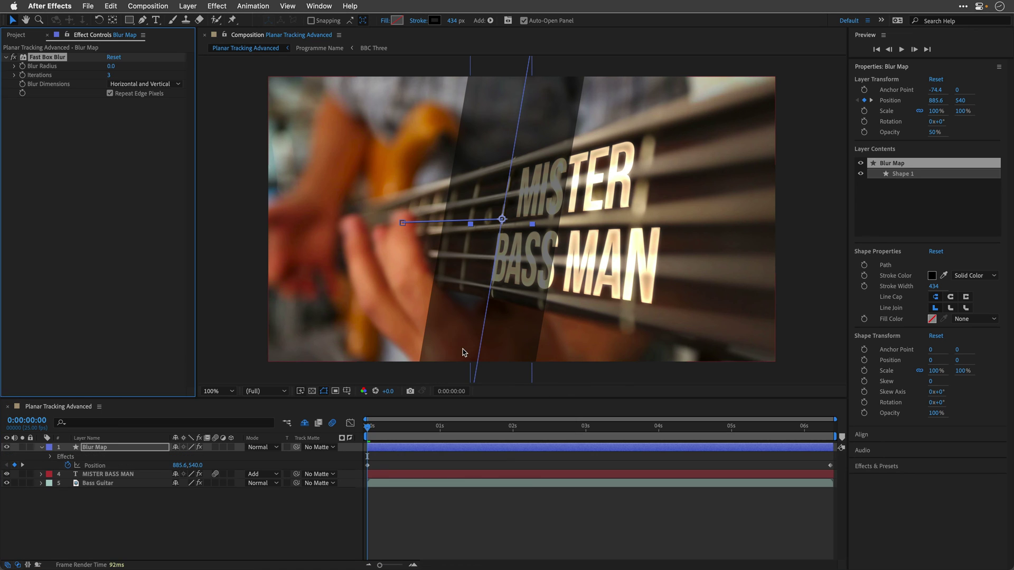
pyautogui.moveTo(111, 67); pyautogui.dragTo(118, 67)
pyautogui.click(111, 67)
pyautogui.press('Return')
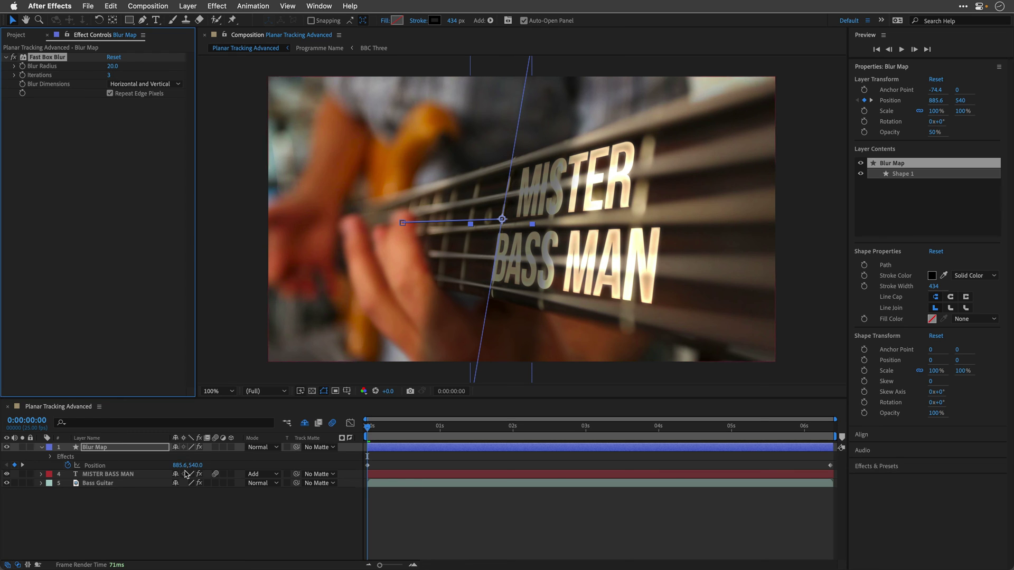
# Set the Blur Map layer's opacity to 100% and collapse its properties
pyautogui.click(88, 449)
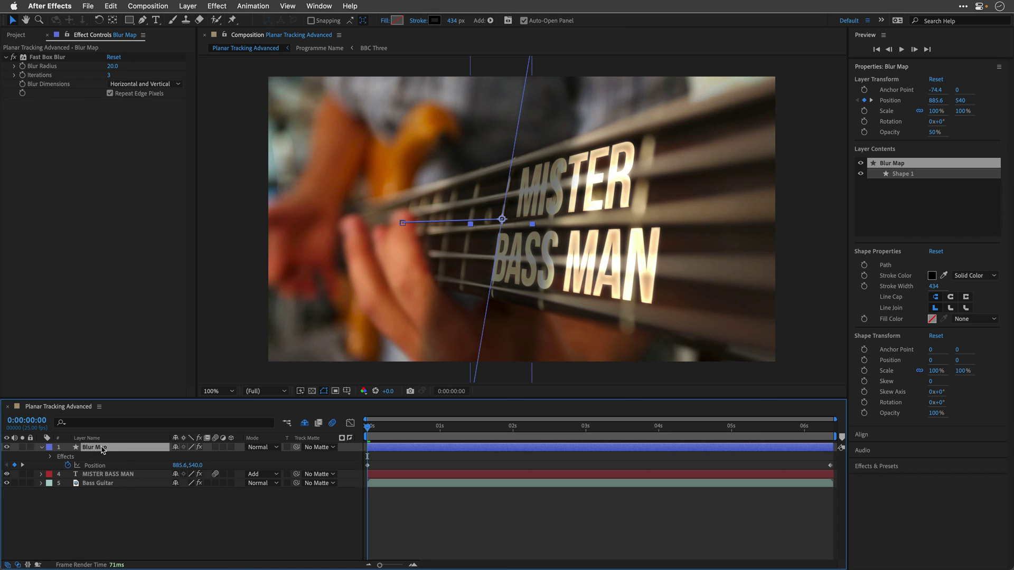
pyautogui.press('t')
pyautogui.moveTo(178, 460); pyautogui.dragTo(267, 454)
pyautogui.click(41, 447)
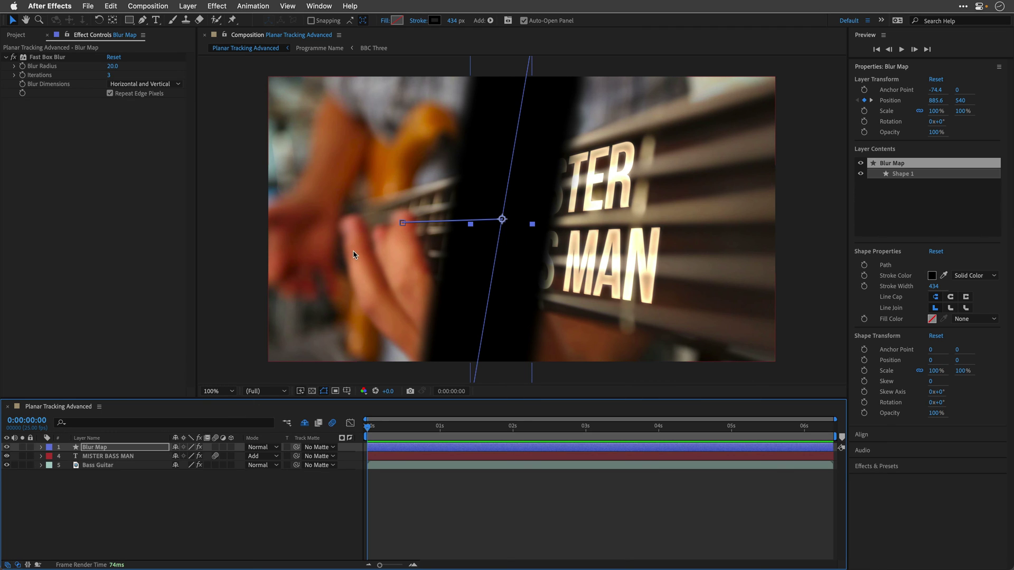
# Add the Solid Composite effect to Blur Map and place the layer, hidden, below Bass Guitar
pyautogui.click(106, 448)
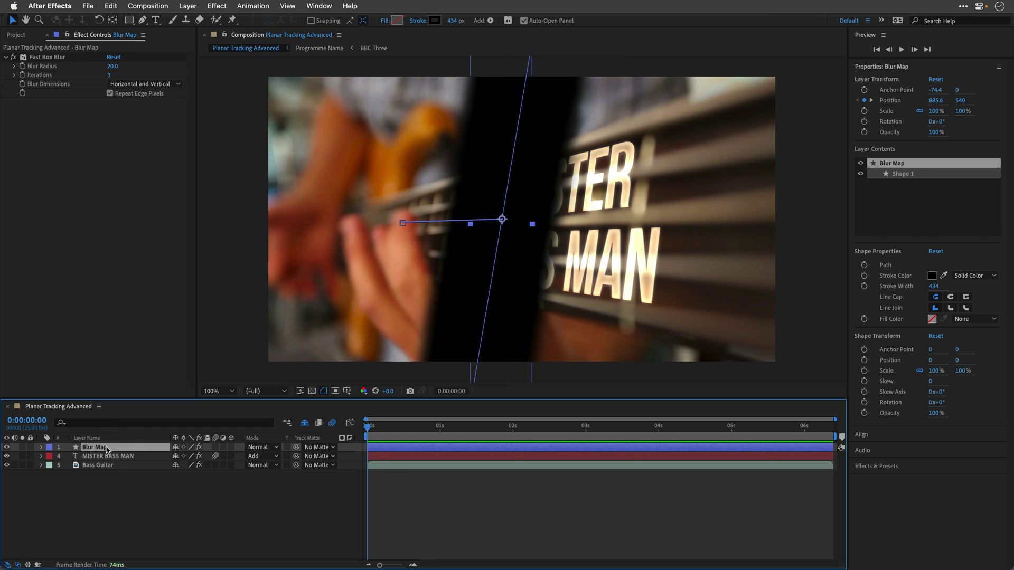
pyautogui.hotkey('ctrl', 'space')
pyautogui.write('soli')
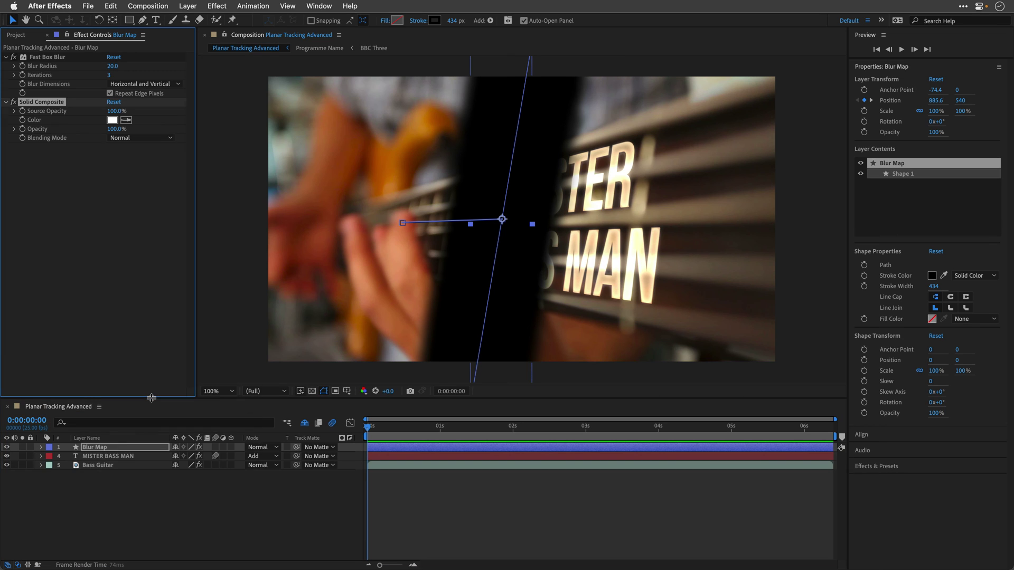
pyautogui.press('Return')
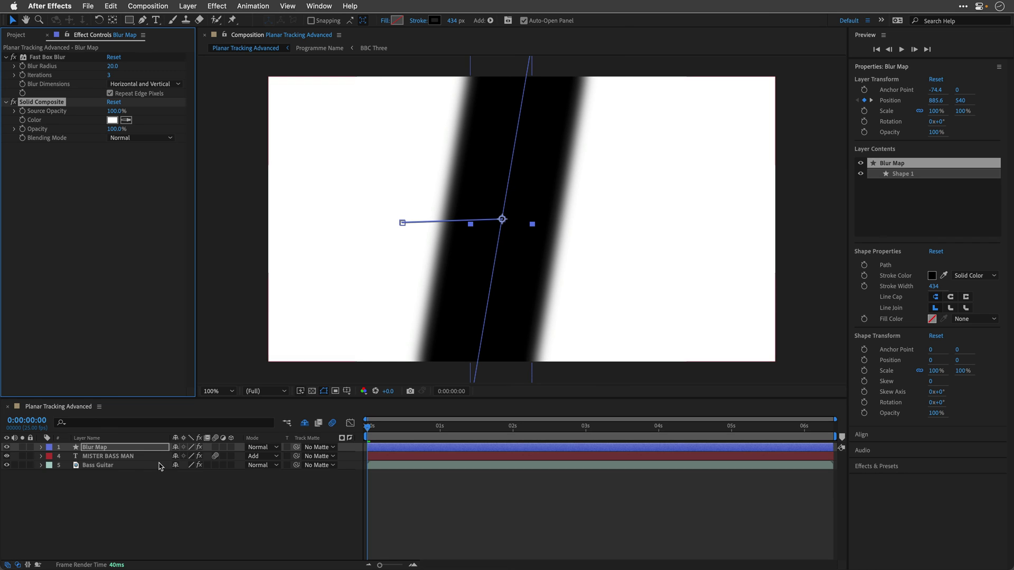
pyautogui.moveTo(95, 449); pyautogui.dragTo(94, 482)
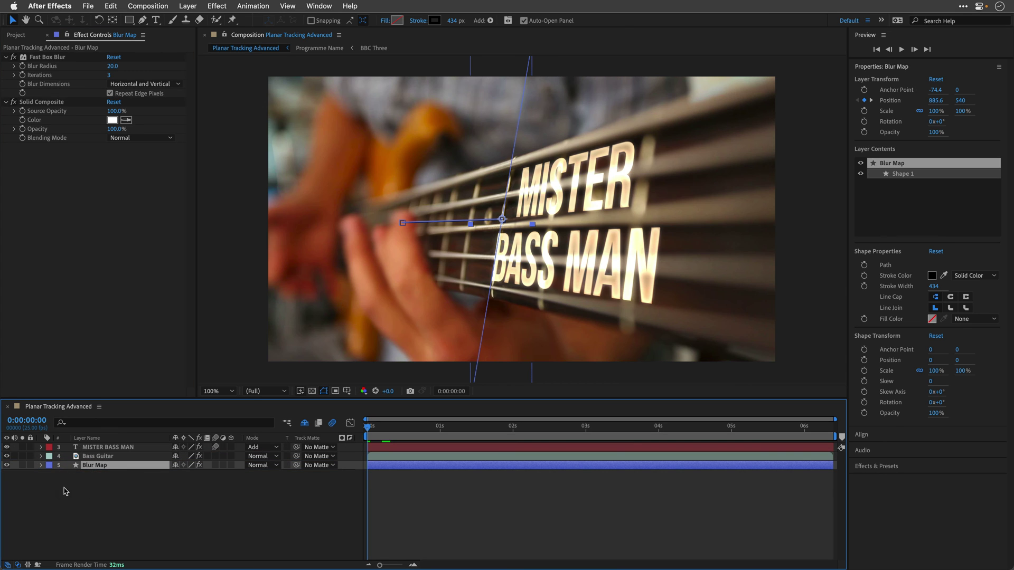
pyautogui.click(7, 465)
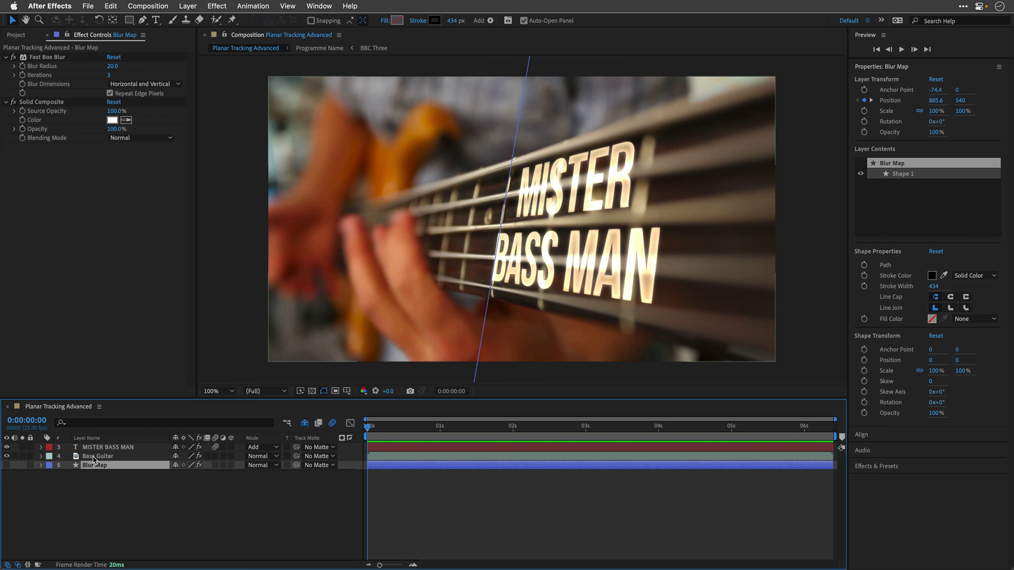
# Apply Camera Lens Blur to MISTER BASS MAN, using the Blur Map layer with Effects & Masks as its blur map
pyautogui.click(113, 447)
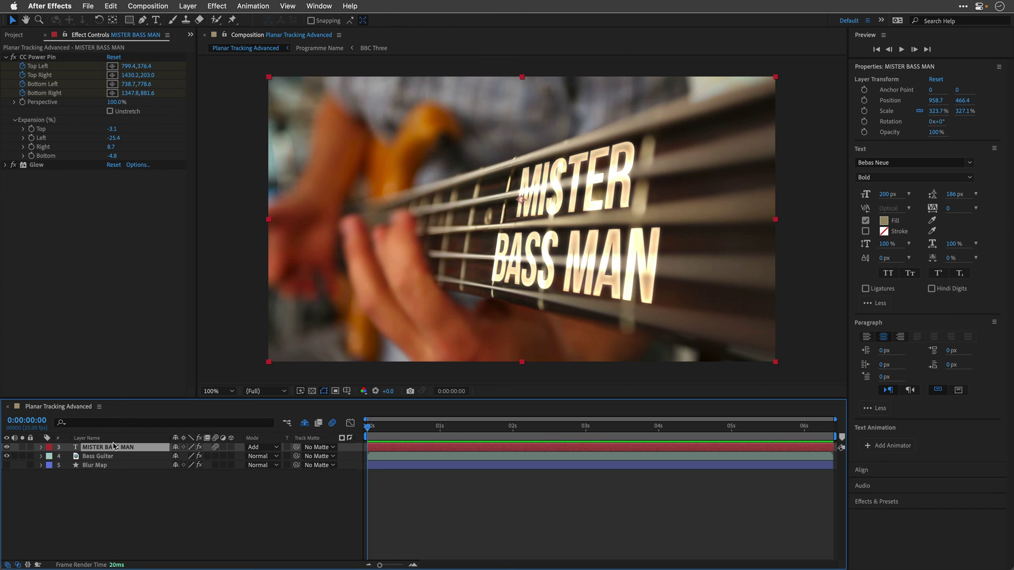
pyautogui.hotkey('ctrl', 'space')
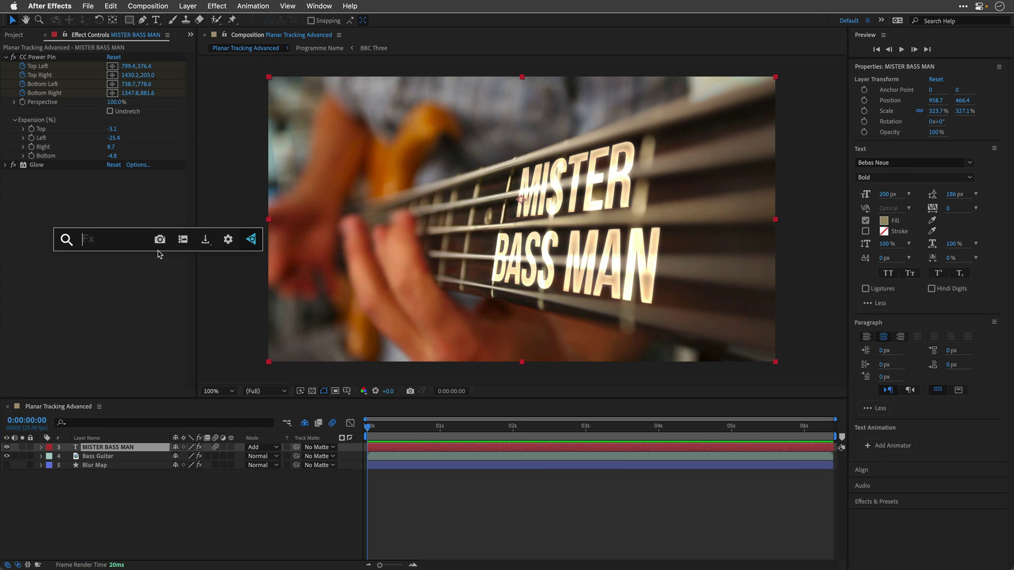
pyautogui.write('came')
pyautogui.press('Return')
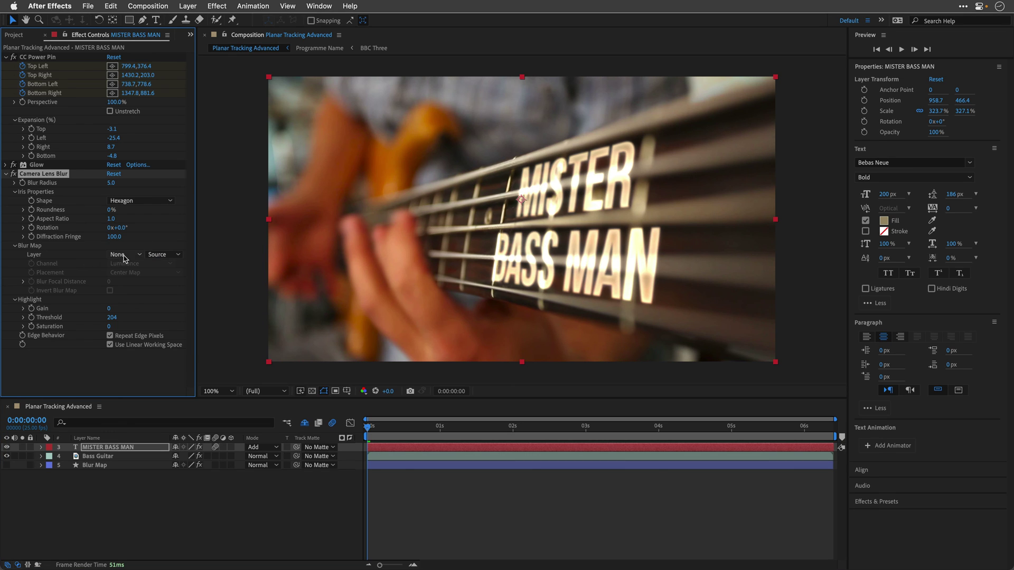
pyautogui.click(125, 256)
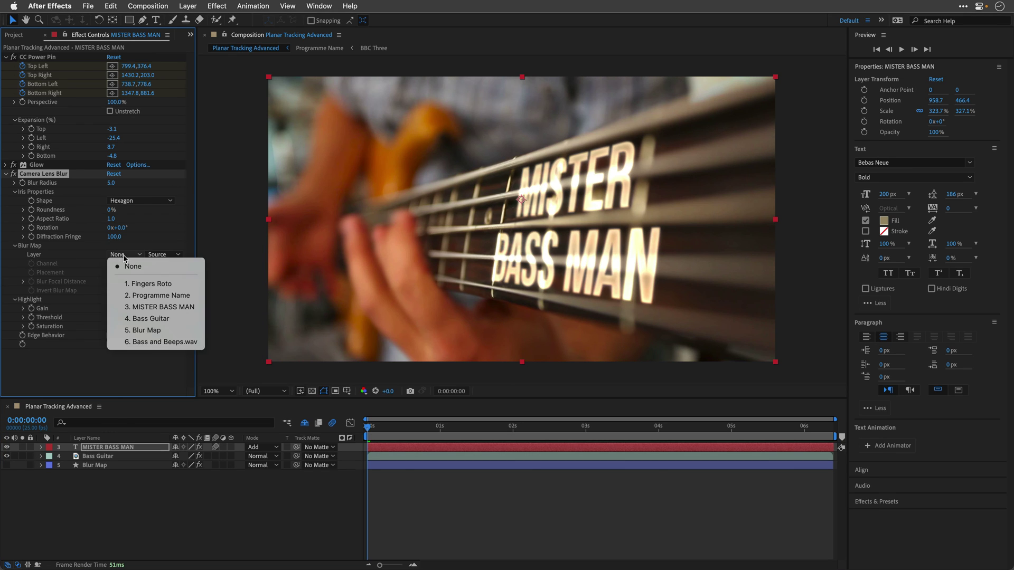
pyautogui.click(144, 330)
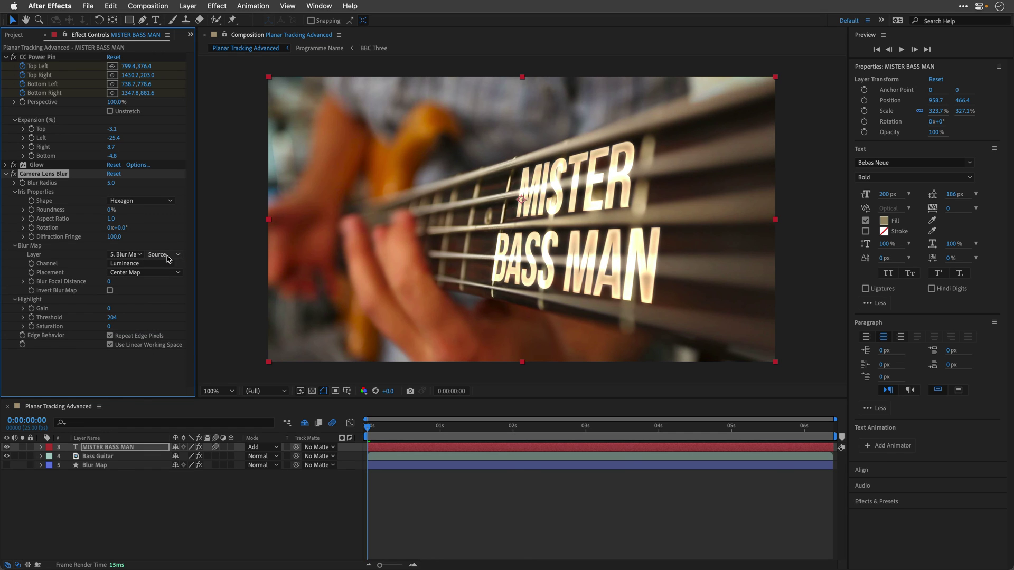
pyautogui.click(166, 256)
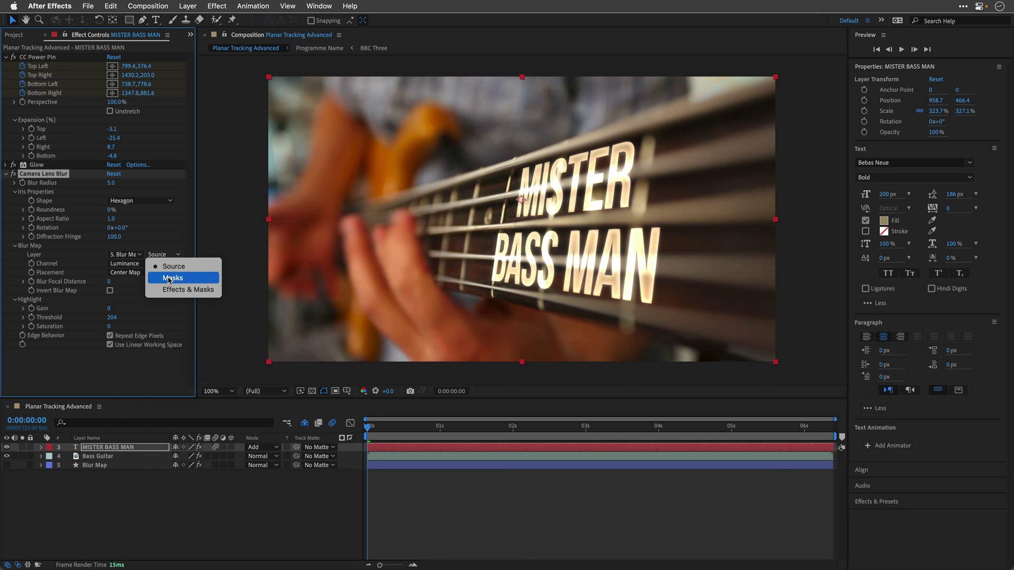
pyautogui.click(170, 290)
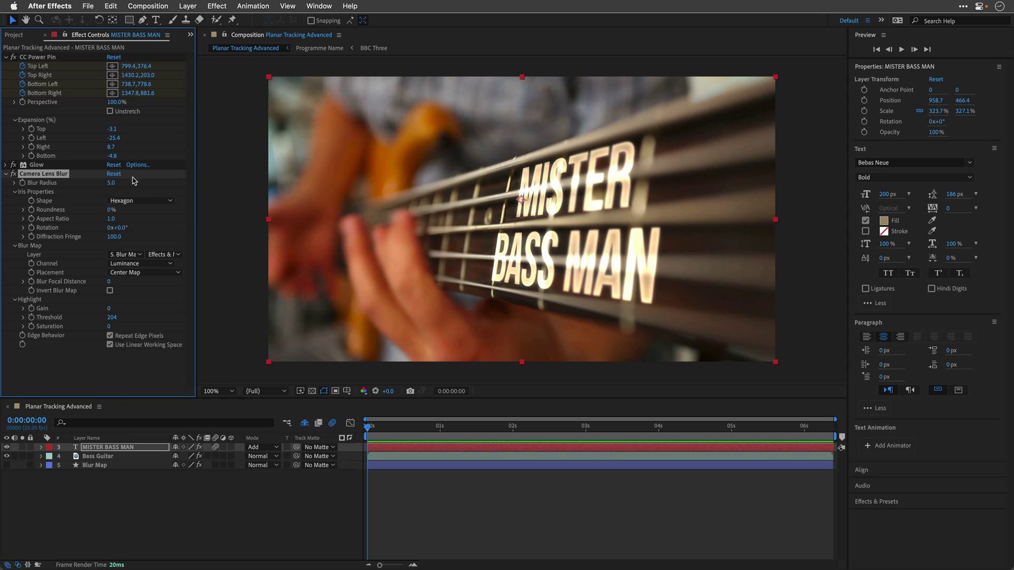
# Try a Camera Lens Blur radius of 10 on the text, review it, and set the radius back to 5
pyautogui.click(111, 183)
pyautogui.write('10')
pyautogui.press('Return')
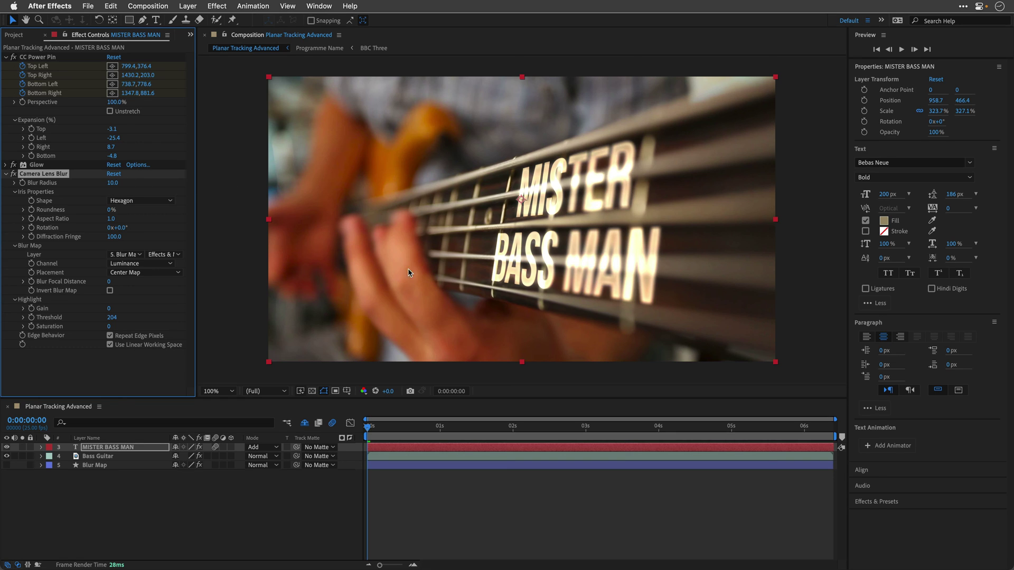
pyautogui.moveTo(371, 429)
pyautogui.mouseDown()
pyautogui.moveTo(831, 428)
pyautogui.moveTo(367, 428)
pyautogui.mouseUp()
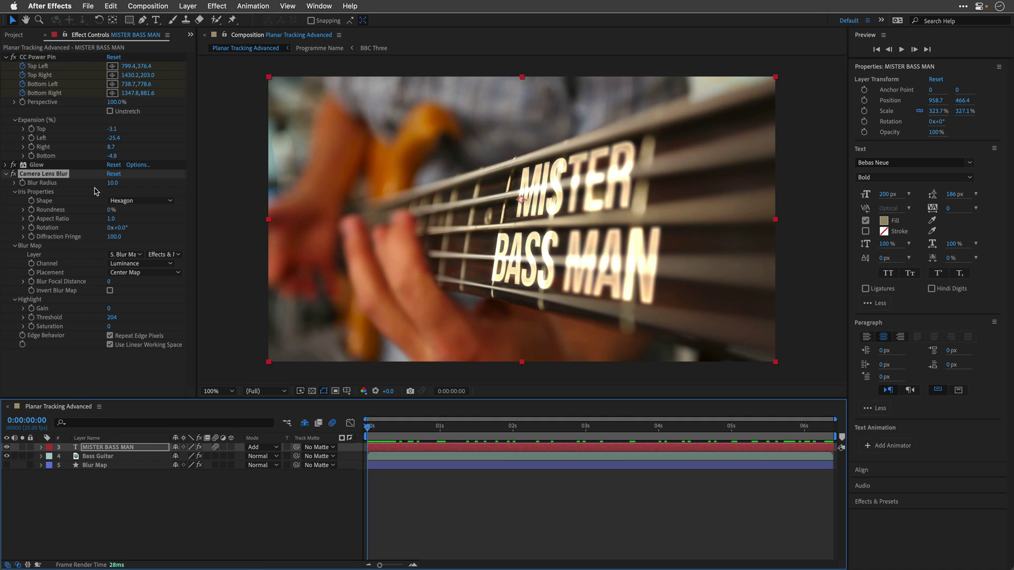
pyautogui.click(113, 183)
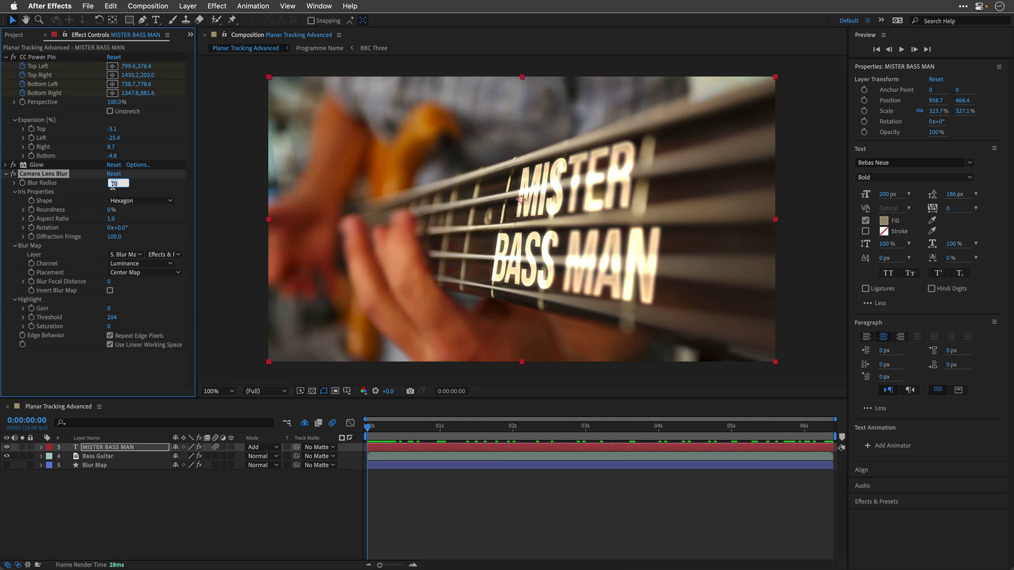
pyautogui.press('Return')
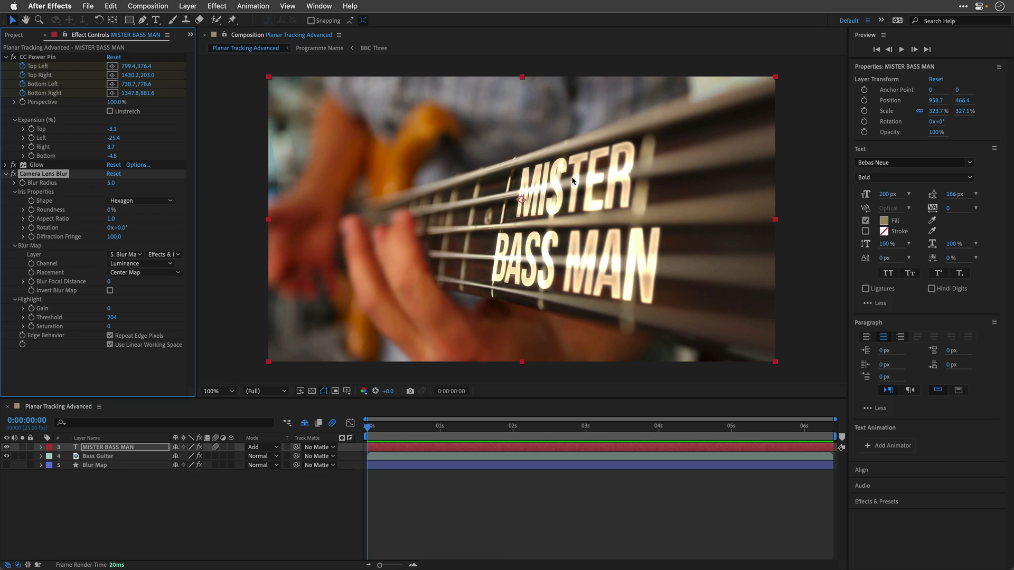
# Animate the text's Camera Lens Blur radius, keyframing 4 at the start of the composition and 15 at 0:00:06:09
pyautogui.click(111, 183)
pyautogui.press('Return')
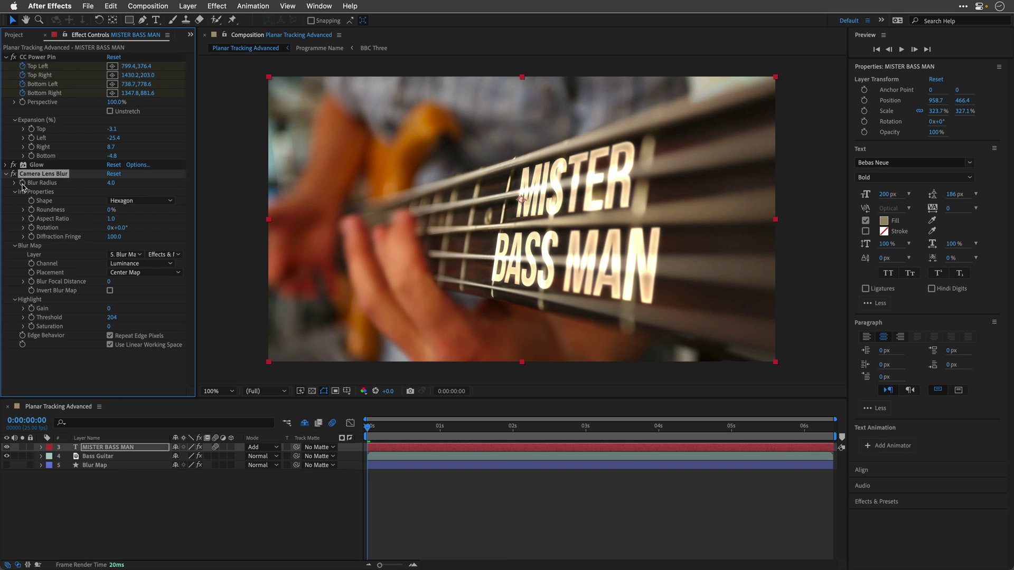
pyautogui.moveTo(453, 426); pyautogui.dragTo(831, 426)
pyautogui.click(111, 183)
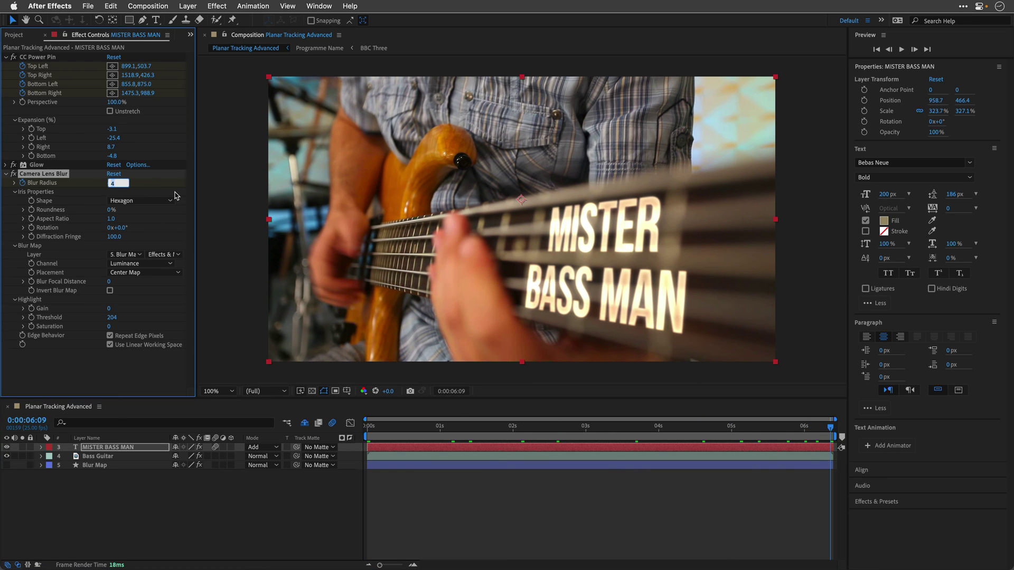
pyautogui.write('15')
pyautogui.press('Return')
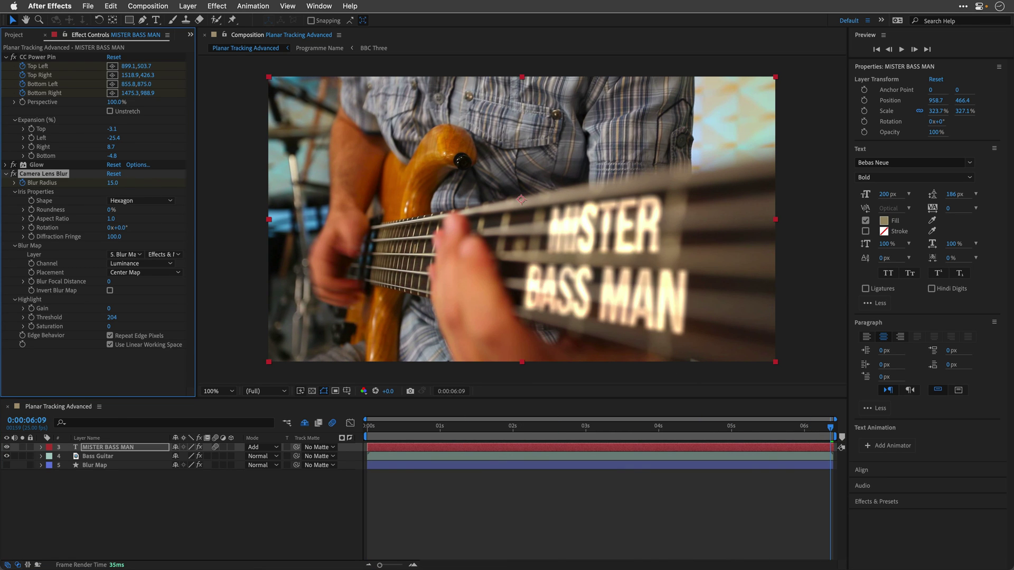
# Preview the animated blur on MISTER BASS MAN from the start of the composition
pyautogui.click(368, 425)
pyautogui.press('space')
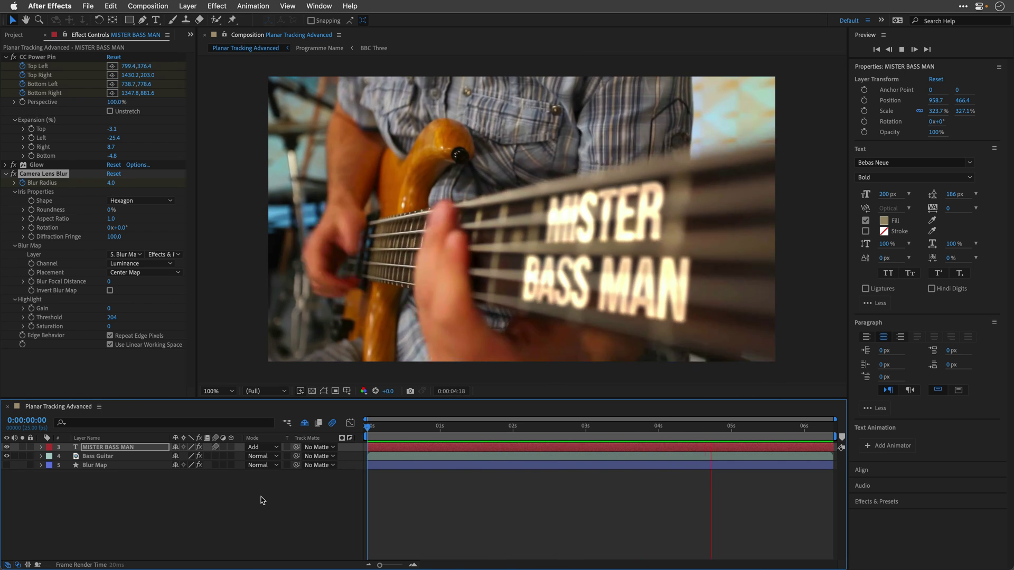
pyautogui.press('space')
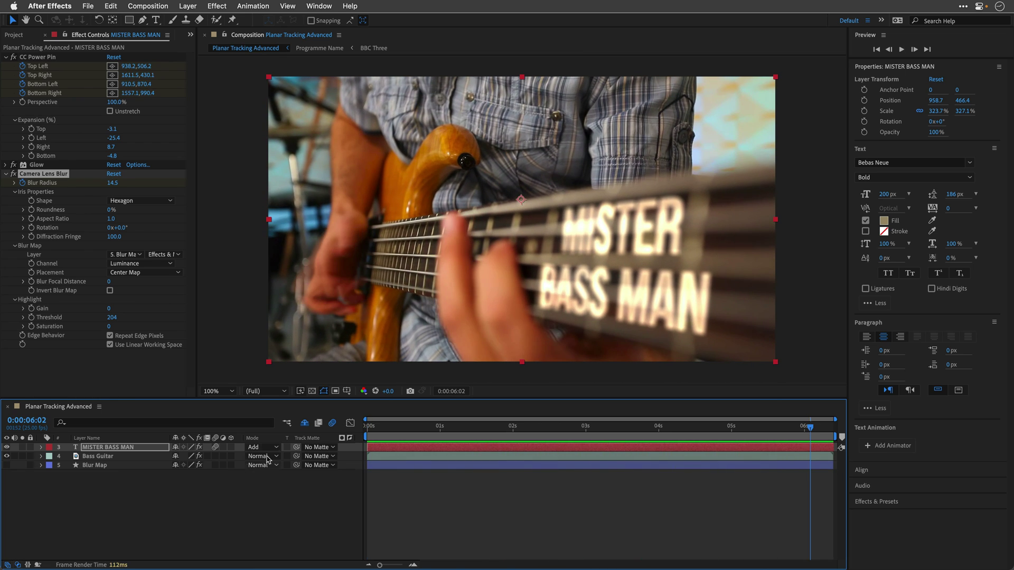
# Reveal the shy layers, then turn on Programme Name and Fingers Roto visibility and the Bass and Beeps.wav audio
pyautogui.click(305, 425)
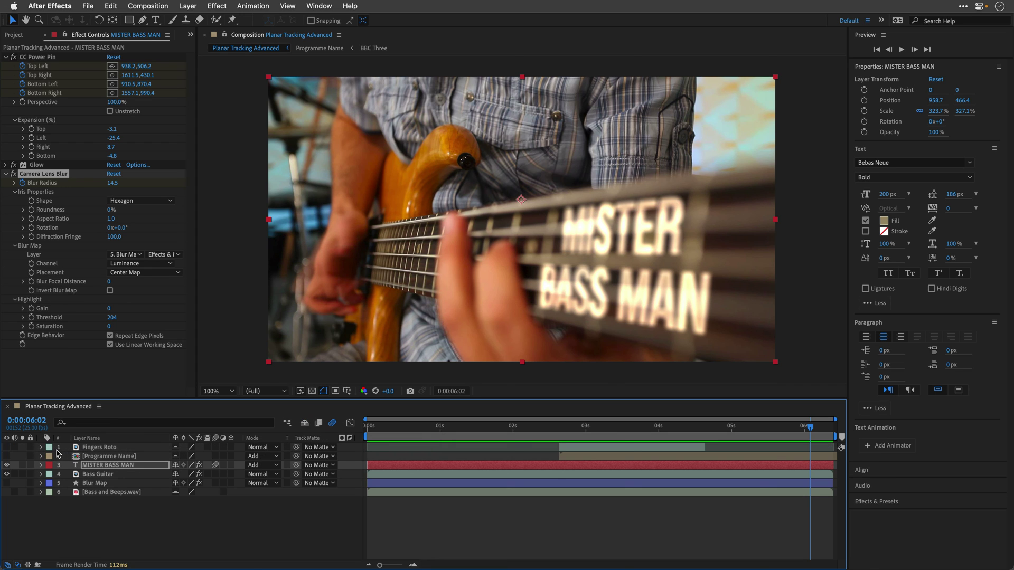
pyautogui.click(6, 456)
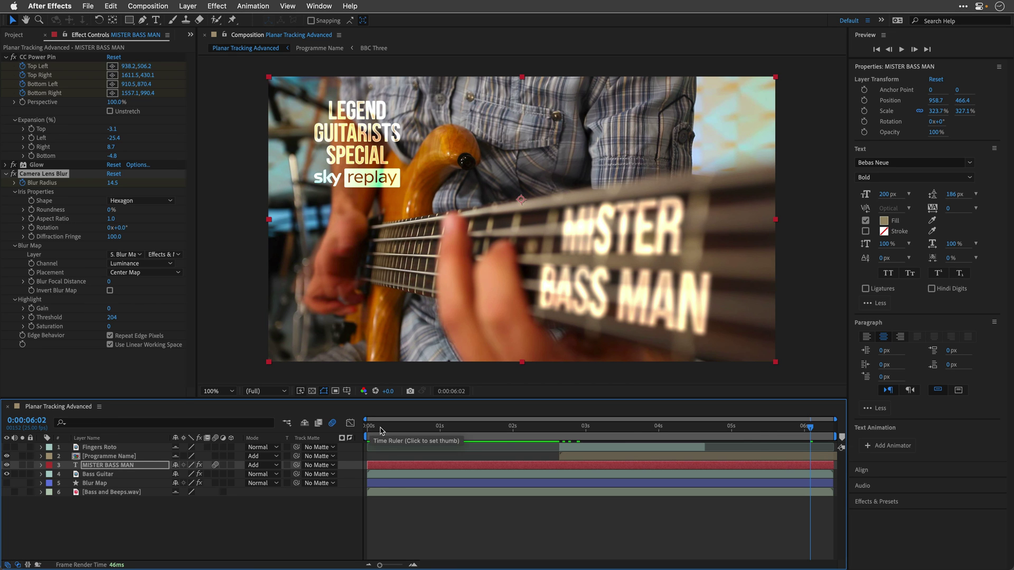
pyautogui.moveTo(380, 428); pyautogui.dragTo(606, 444)
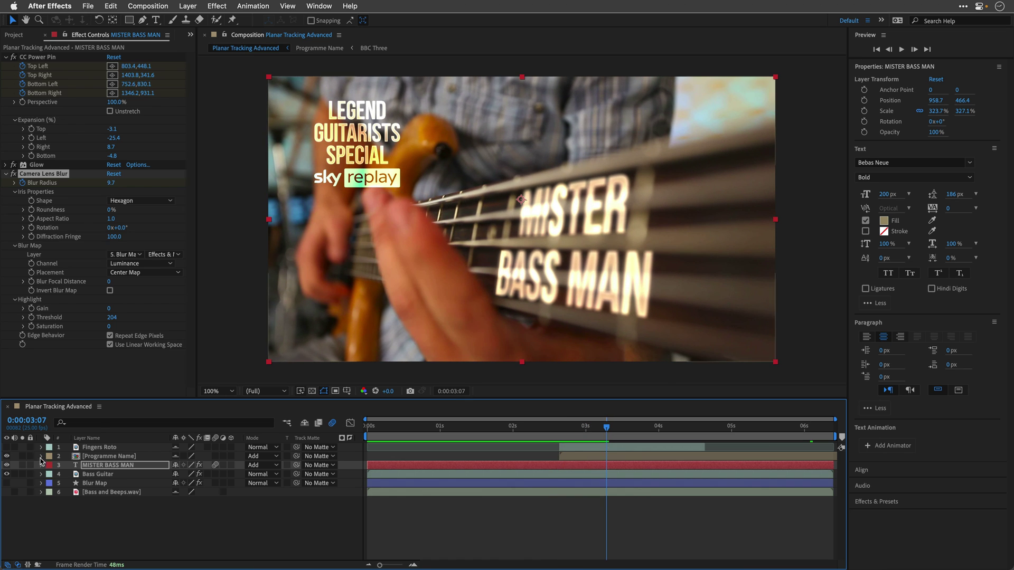
pyautogui.click(15, 492)
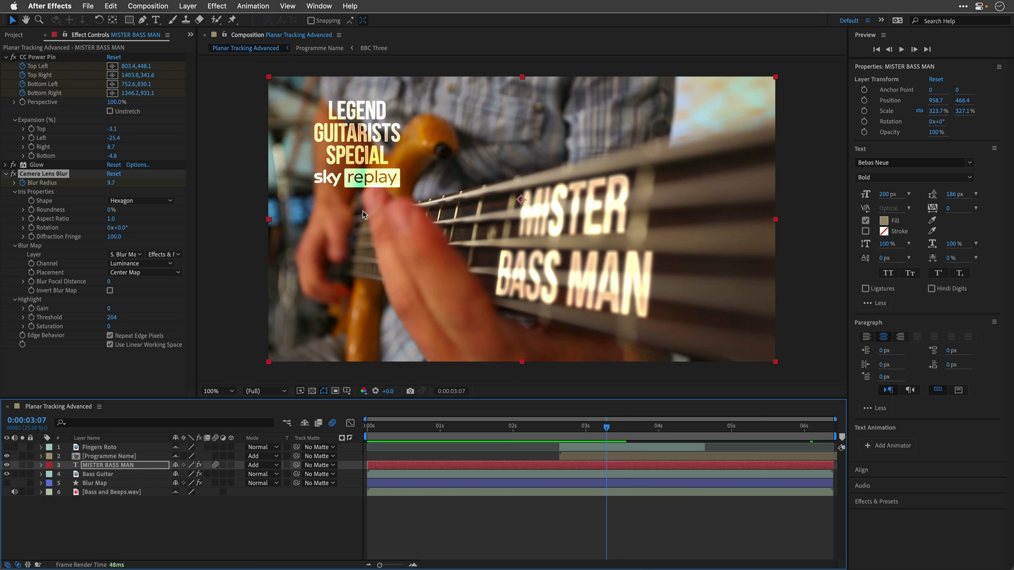
pyautogui.press('space')
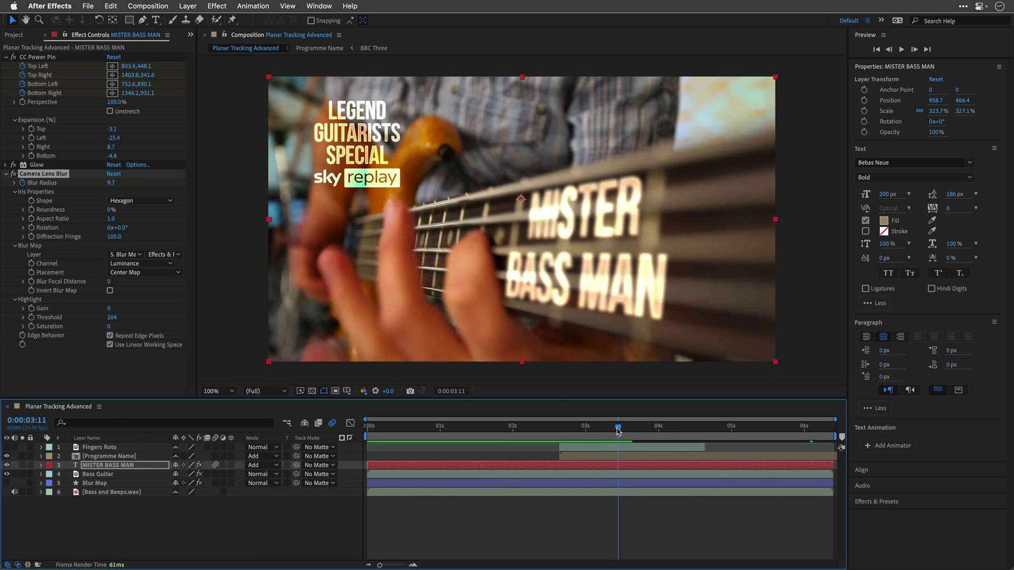
pyautogui.press('space')
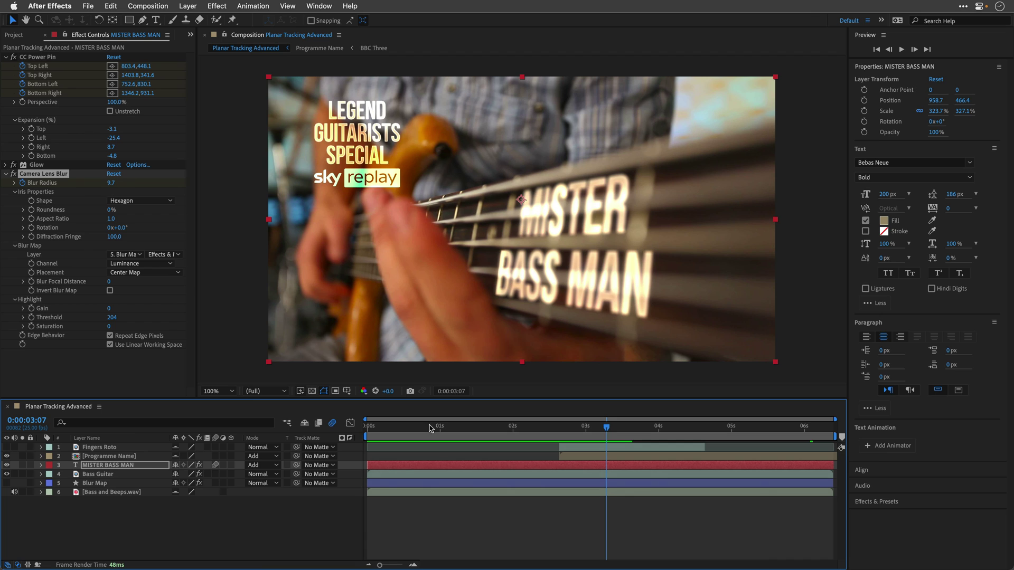
pyautogui.click(95, 448)
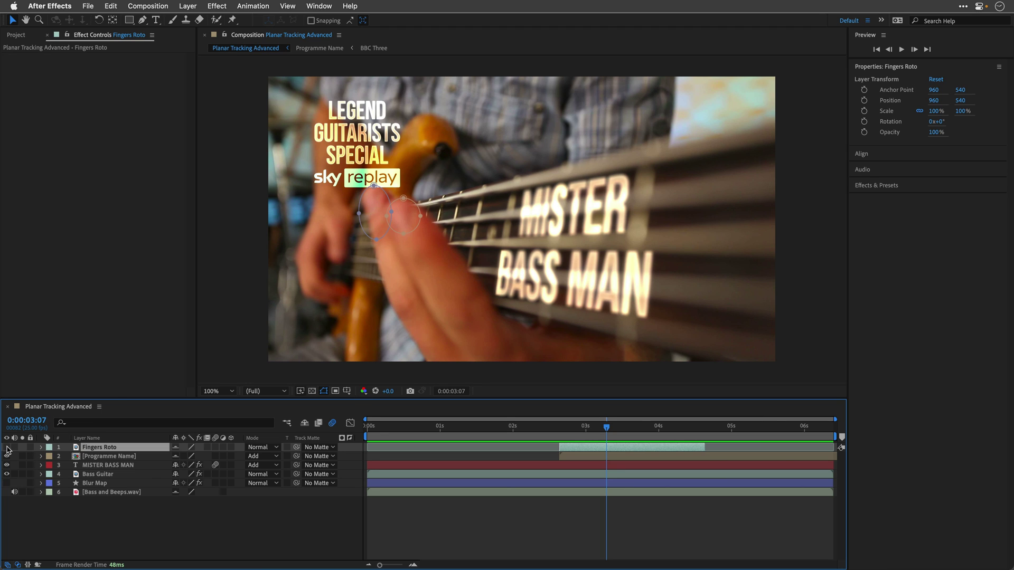
pyautogui.click(7, 447)
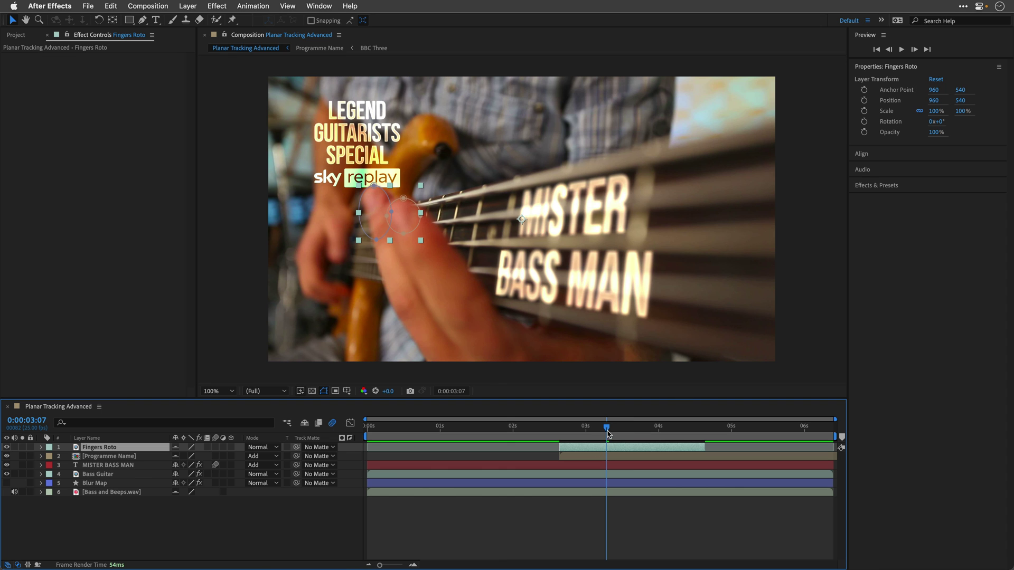
# Play the finished composite from the first frame in a maximized composition view scaled to fit
pyautogui.moveTo(608, 433); pyautogui.dragTo(349, 459)
pyautogui.press('`')
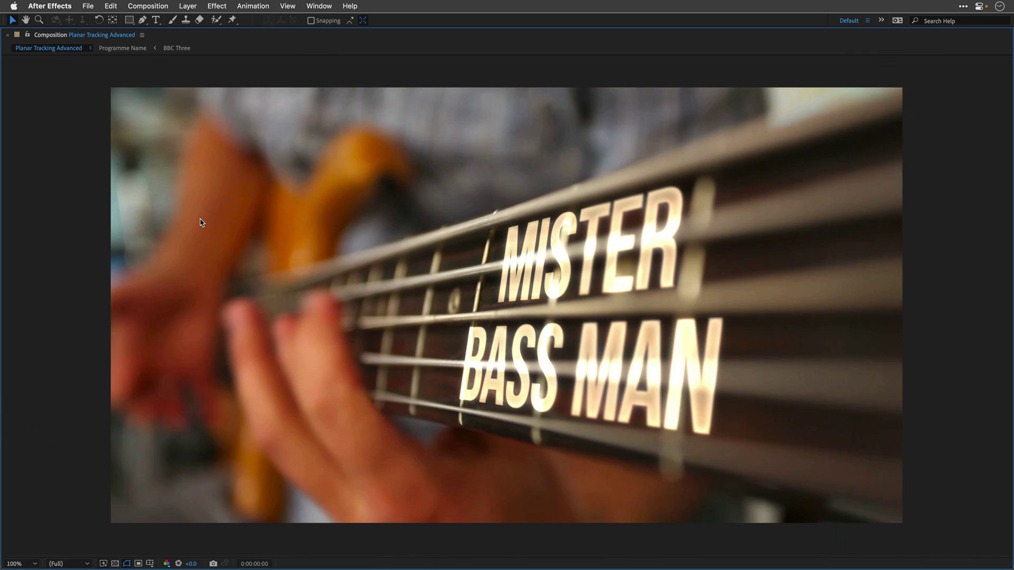
pyautogui.hotkey('shift', '/')
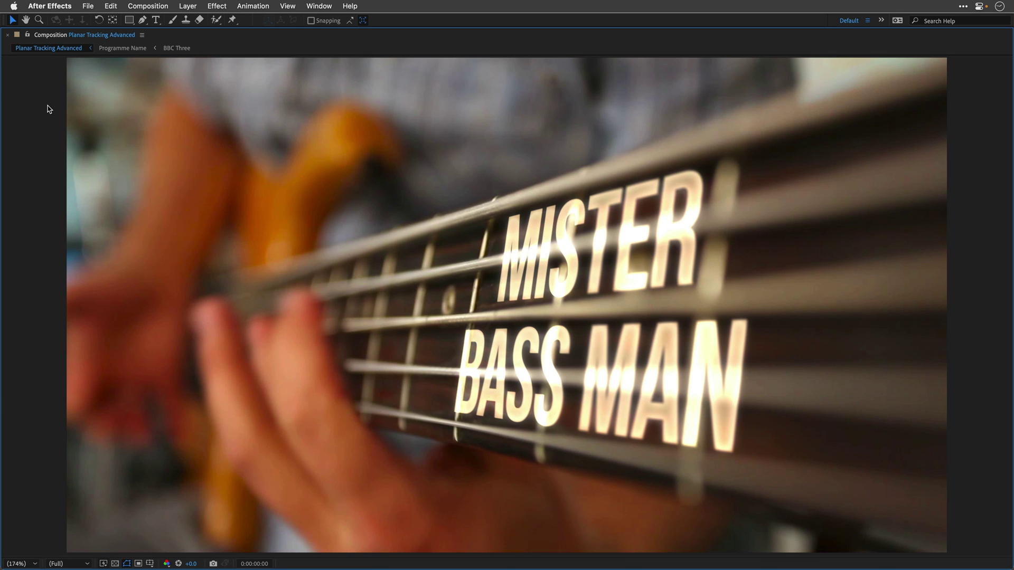
pyautogui.press('space')
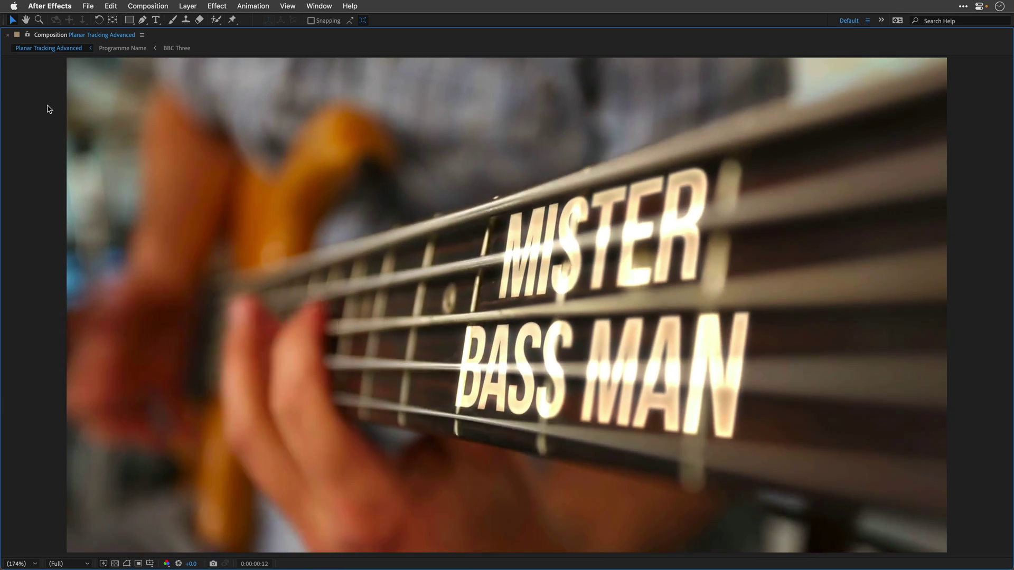